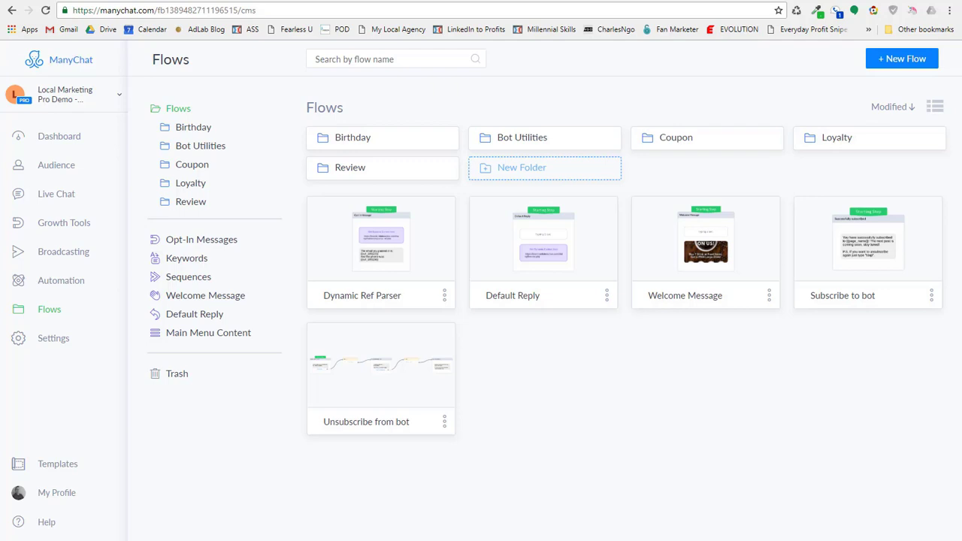
# On the local opt-in form page, fill in the name using the autofill suggestion.
pyautogui.click(520, 2)
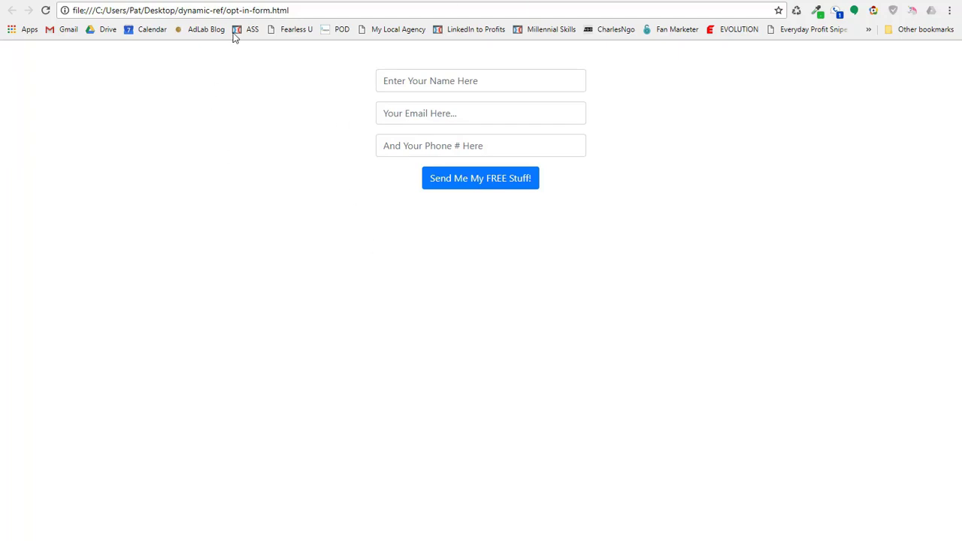
pyautogui.click(322, 8)
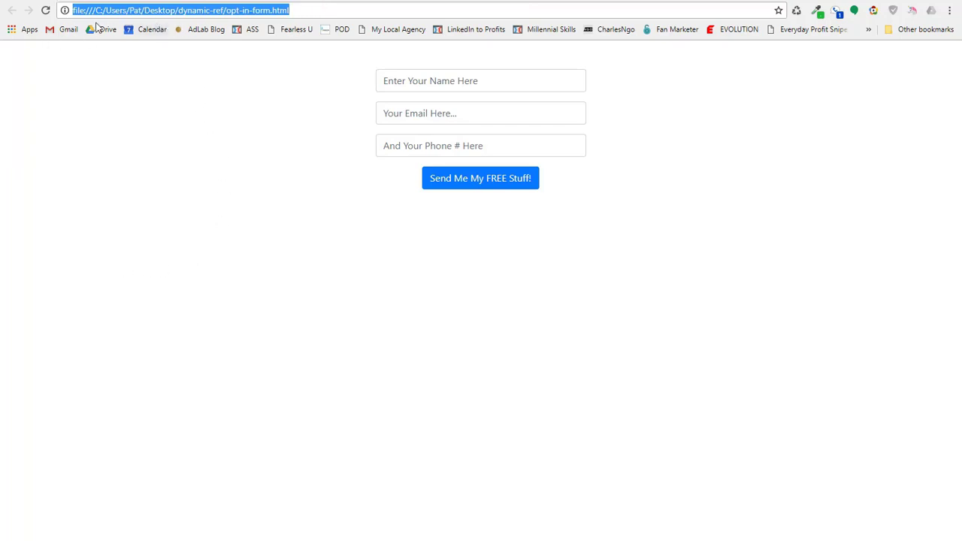
pyautogui.click(505, 82)
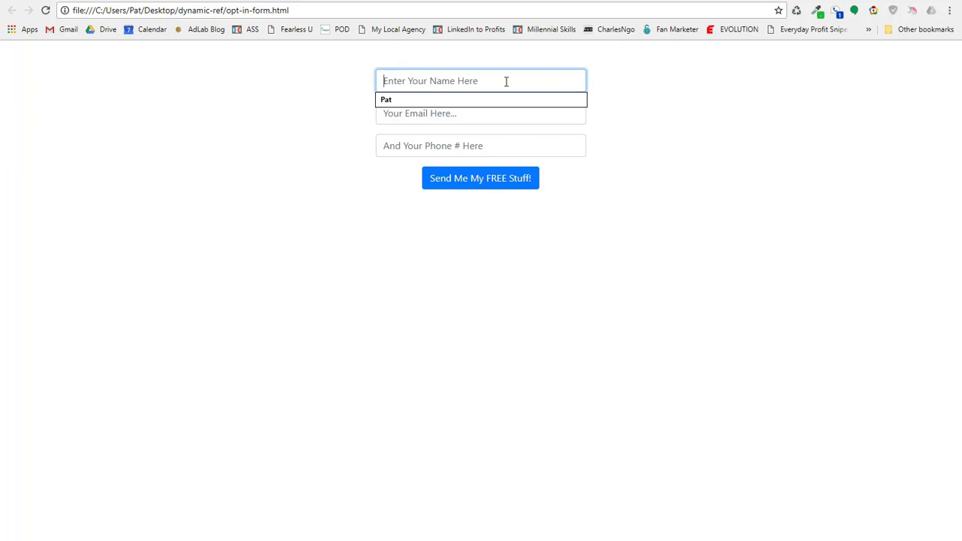
pyautogui.click(423, 103)
pyautogui.click(428, 112)
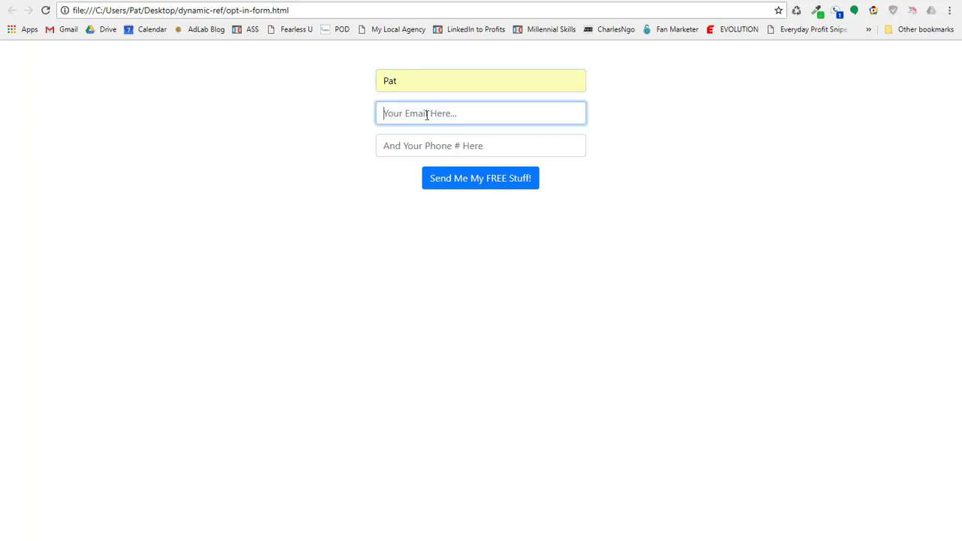
# Enter the email address and phone number, then submit with Send Me My FREE Stuff!
pyautogui.press('Tab')
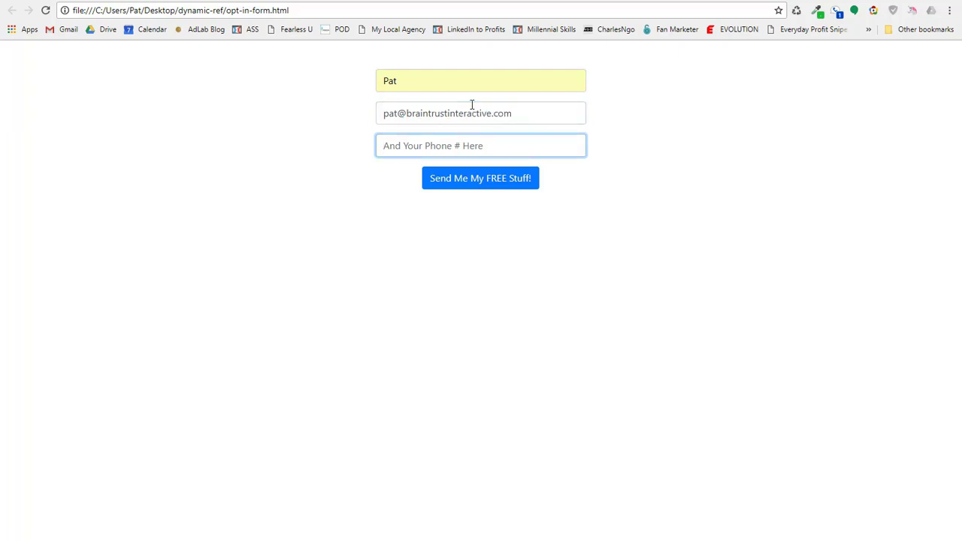
pyautogui.write('123456789')
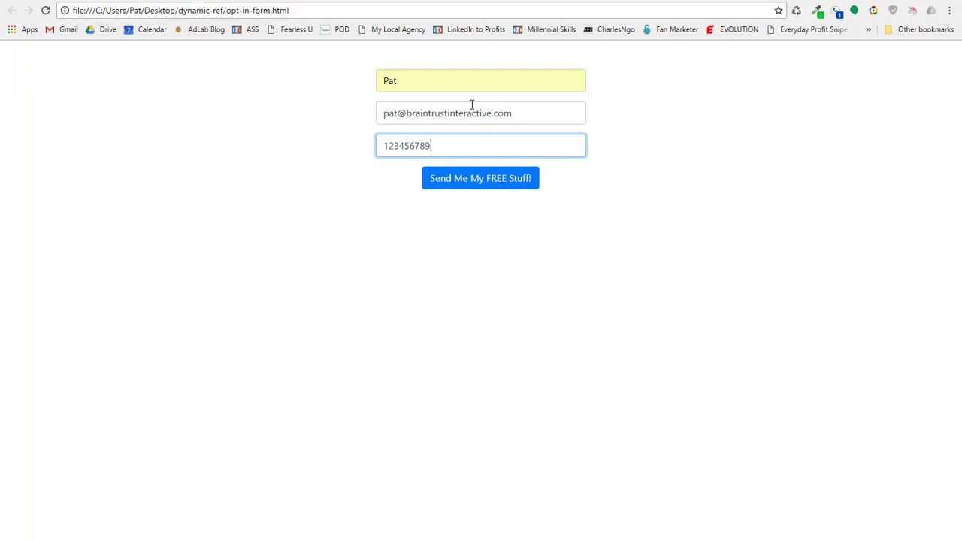
pyautogui.write('0')
pyautogui.click(465, 301)
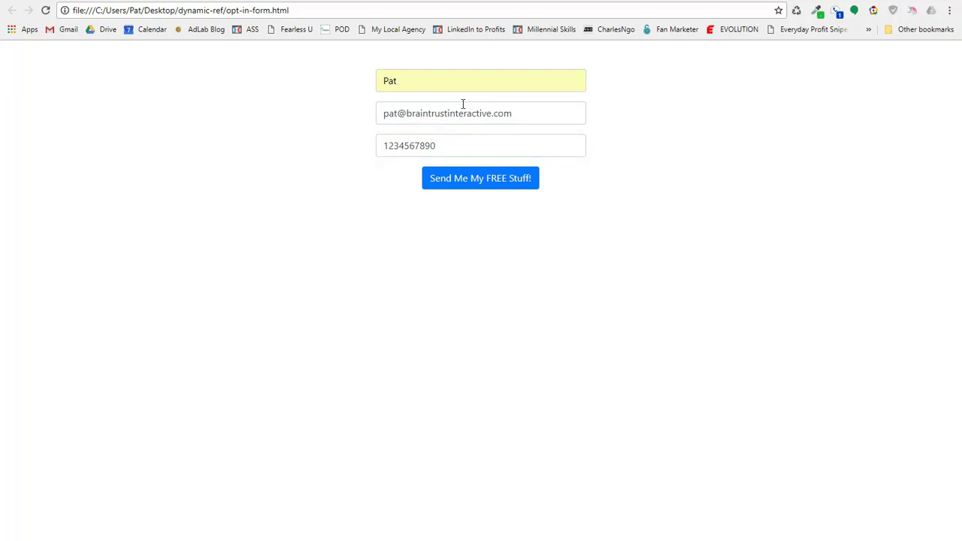
pyautogui.click(485, 185)
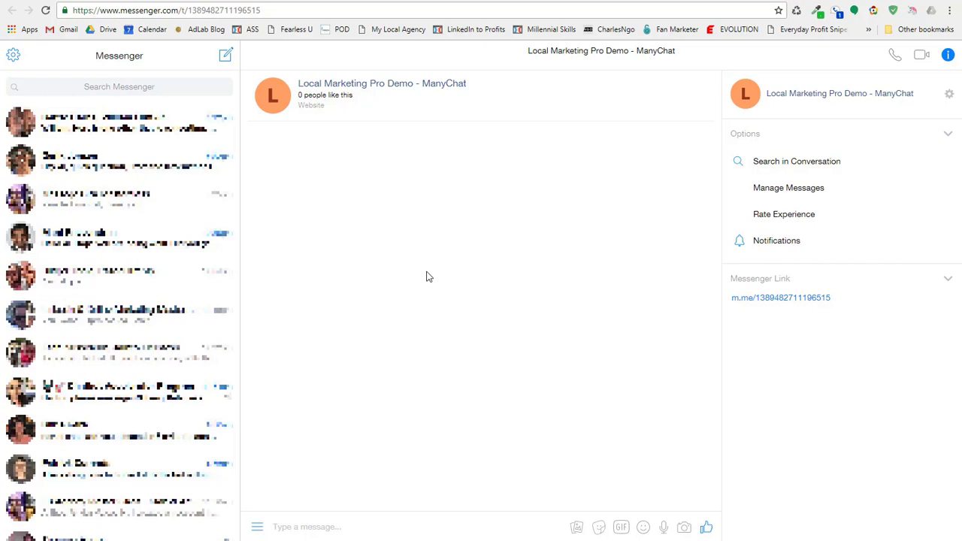
# Send the message 'dynamic ref' to the bot in Messenger.
pyautogui.write('dynamic ref')
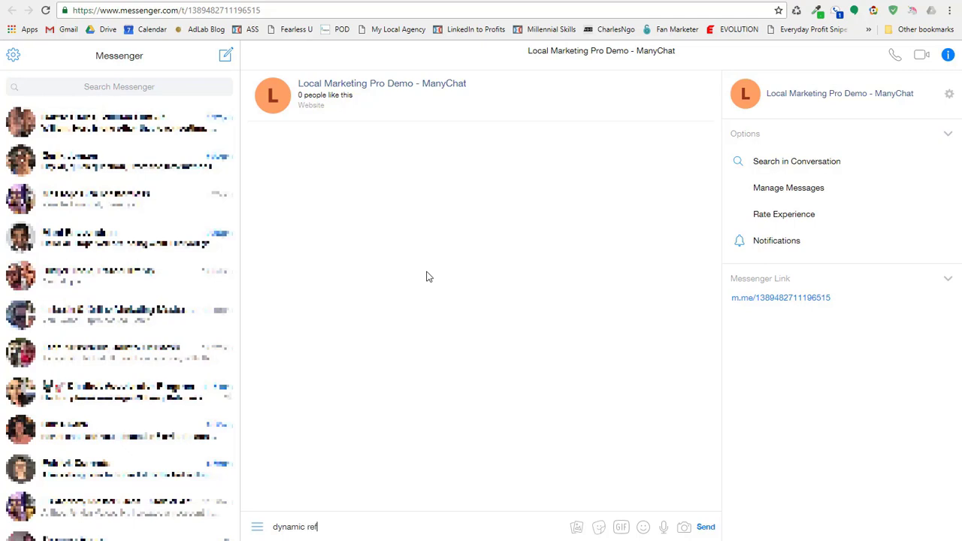
pyautogui.press('Return')
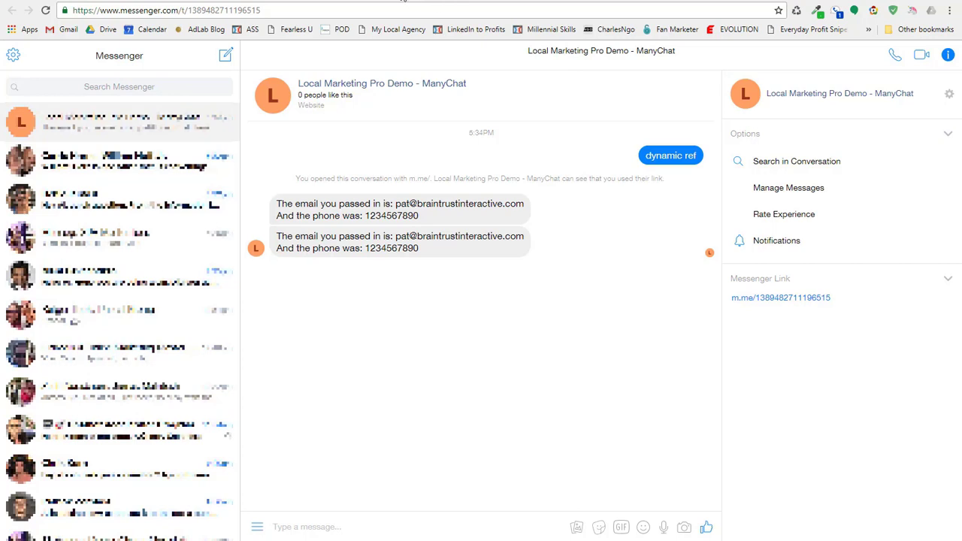
# In the ManyChat tab, go to the bot's Settings > Custom Fields list.
pyautogui.click(413, 2)
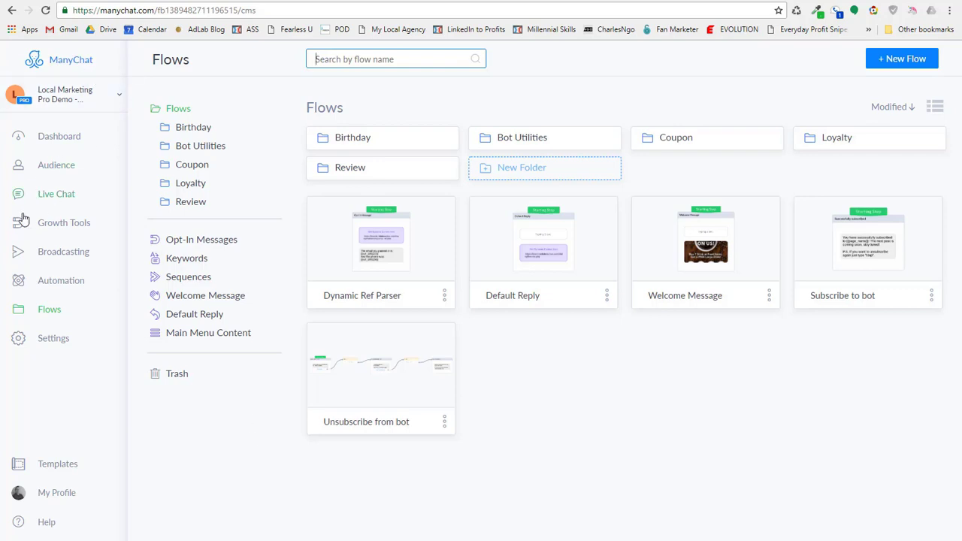
pyautogui.click(43, 338)
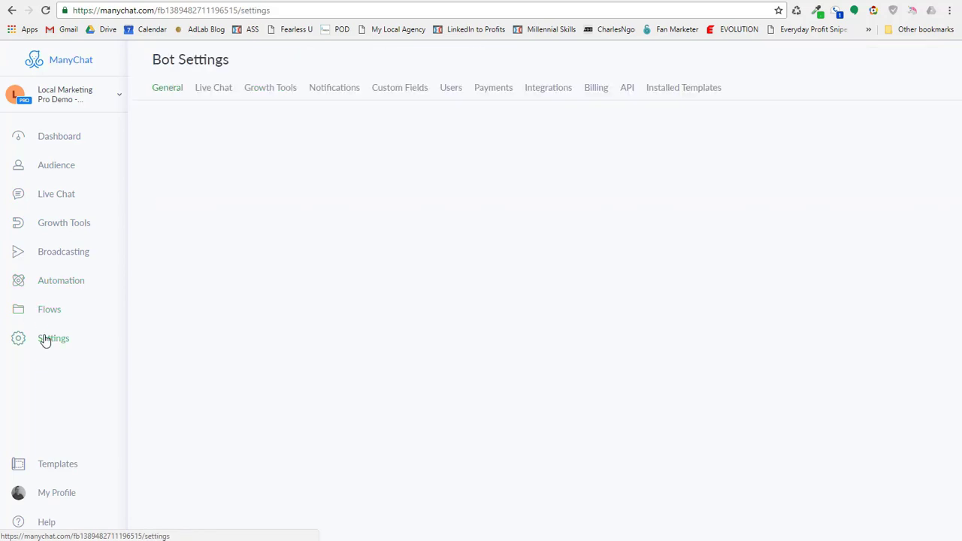
pyautogui.click(394, 90)
pyautogui.scroll(-9, 587, 286)
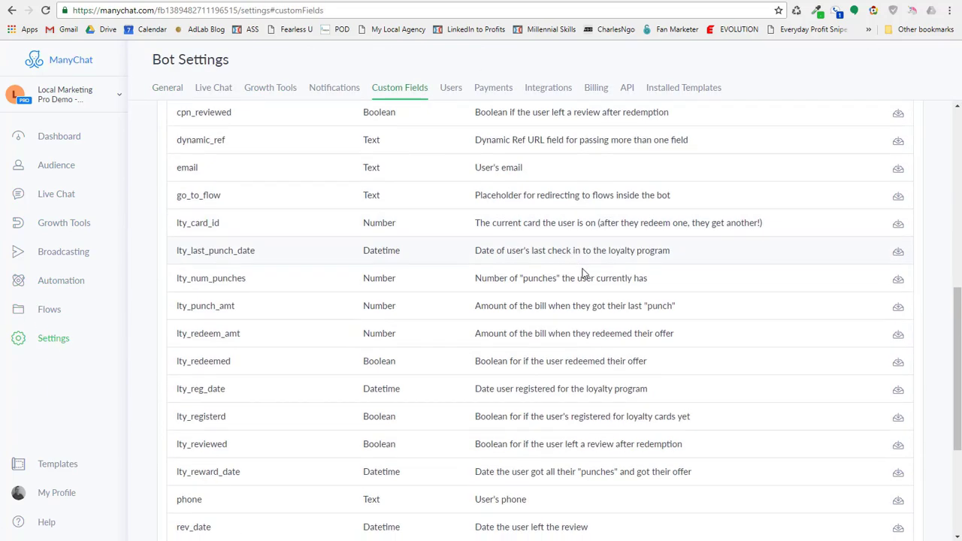
pyautogui.scroll(10, 595, 303)
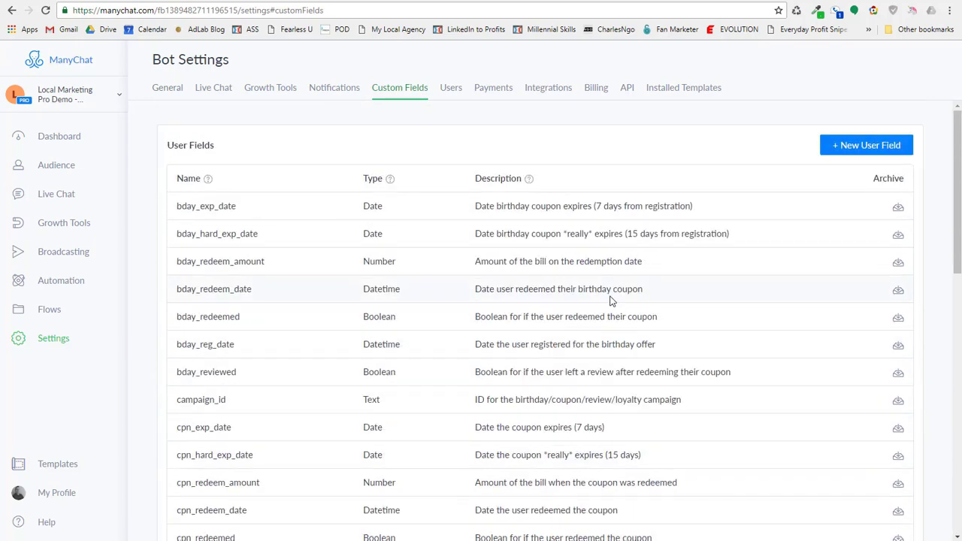
pyautogui.scroll(-2, 499, 306)
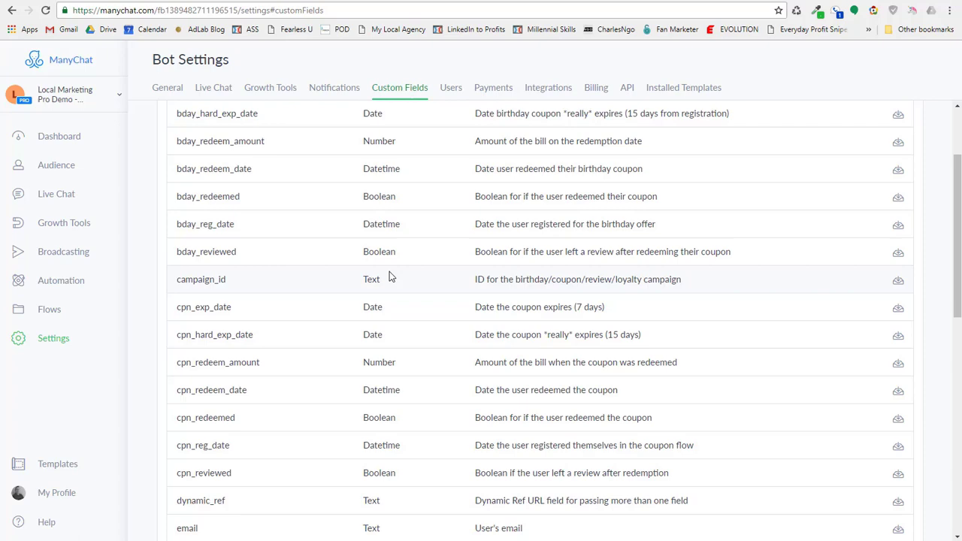
pyautogui.scroll(-4, 389, 277)
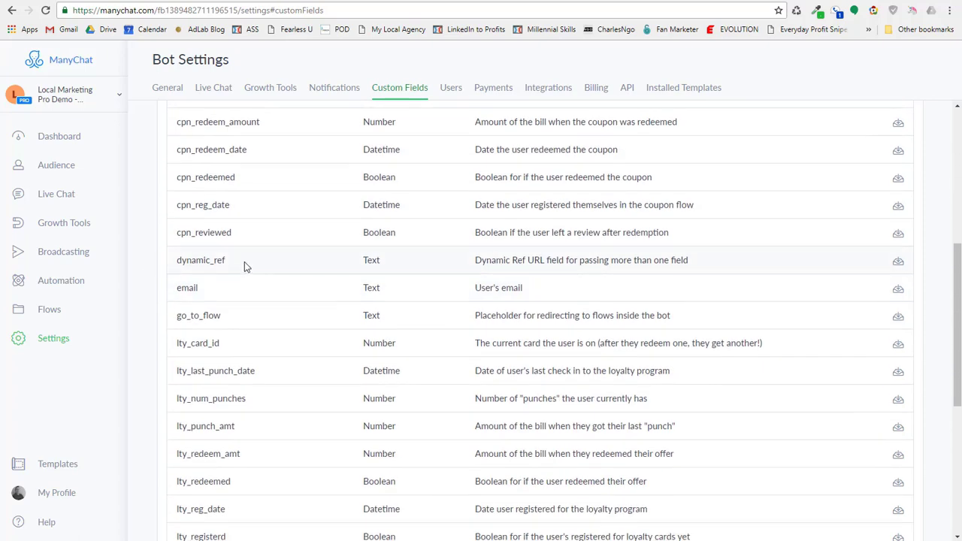
# Inspect the dynamic_ref and email user fields, then go to Growth Tools.
pyautogui.click(244, 262)
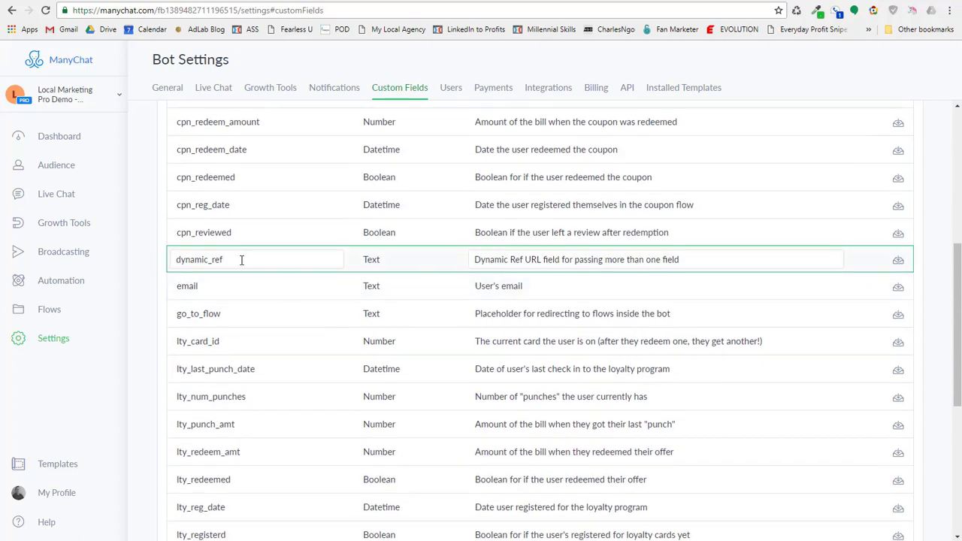
pyautogui.click(247, 257)
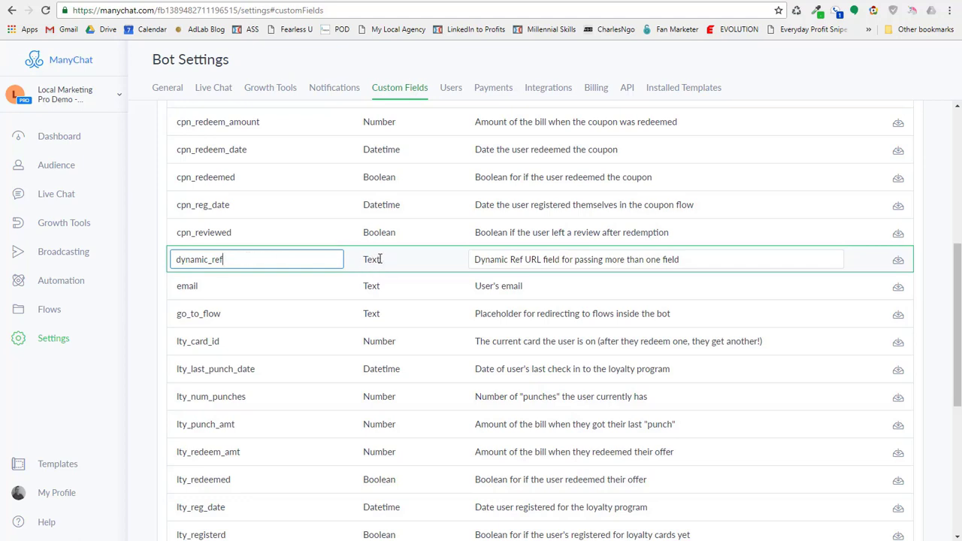
pyautogui.click(252, 280)
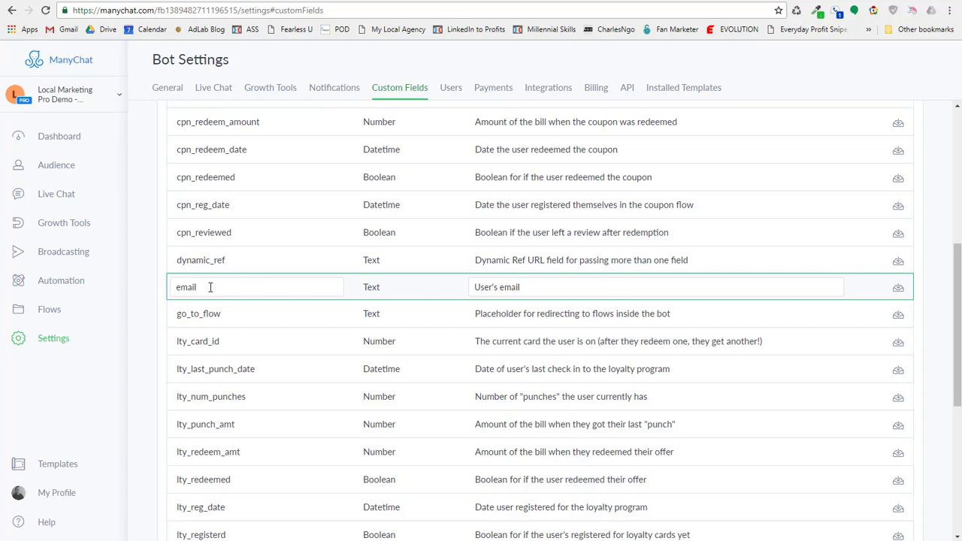
pyautogui.scroll(-3, 211, 287)
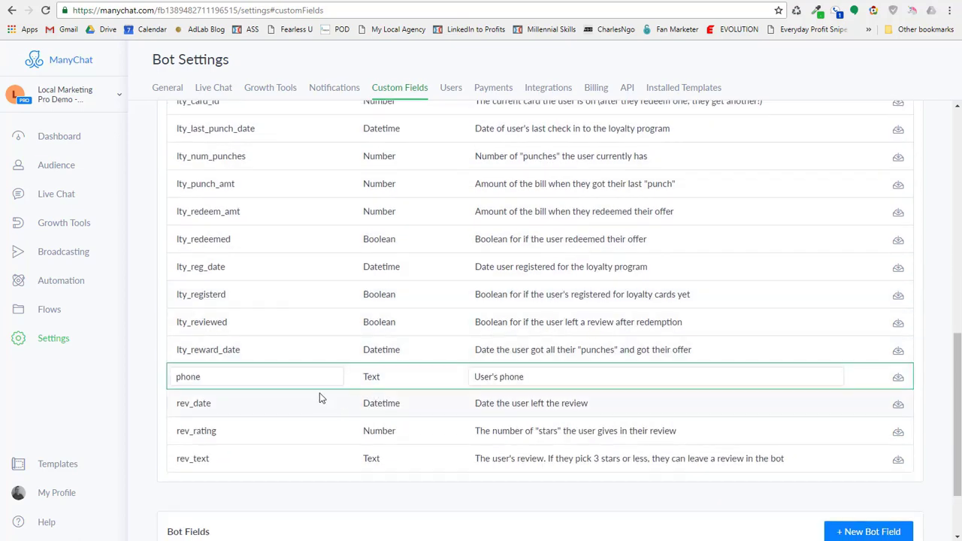
pyautogui.scroll(5, 313, 369)
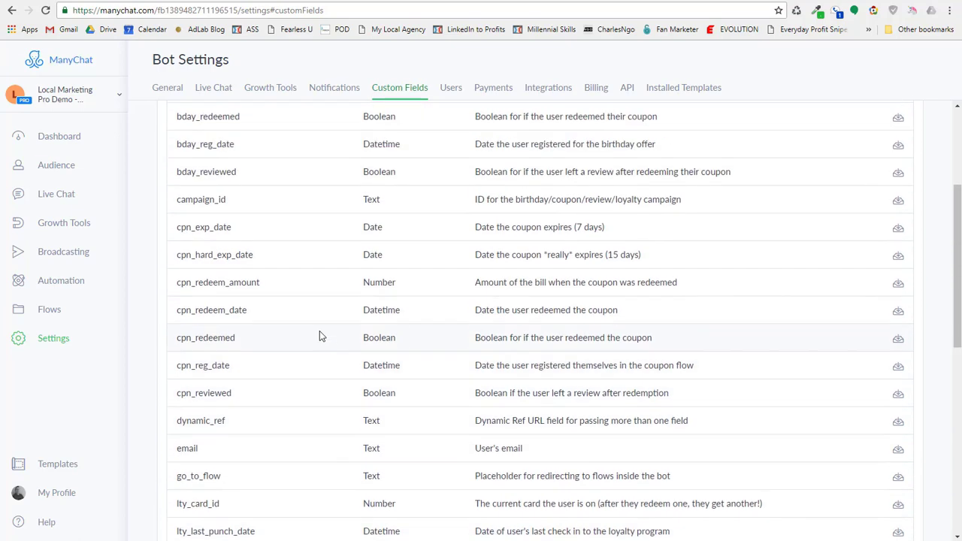
pyautogui.scroll(3, 320, 336)
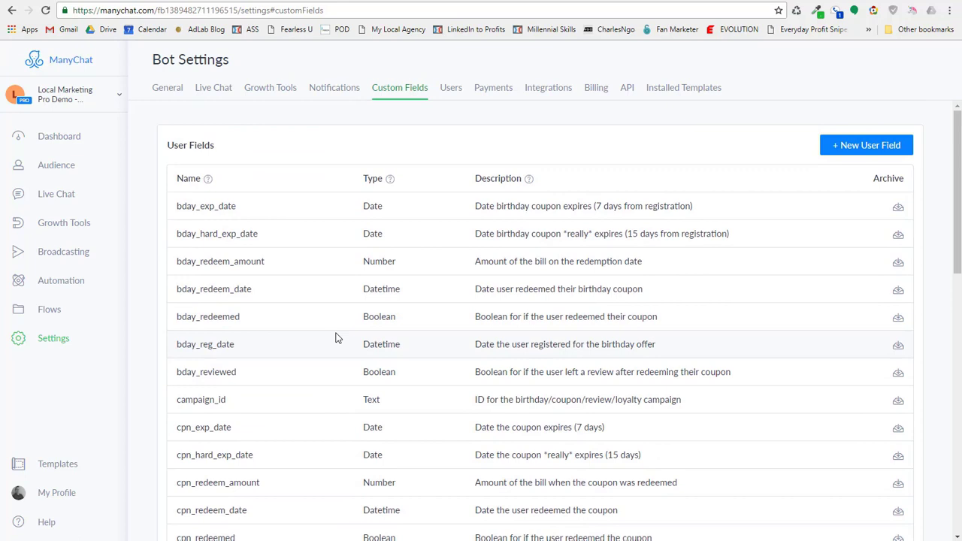
pyautogui.click(58, 223)
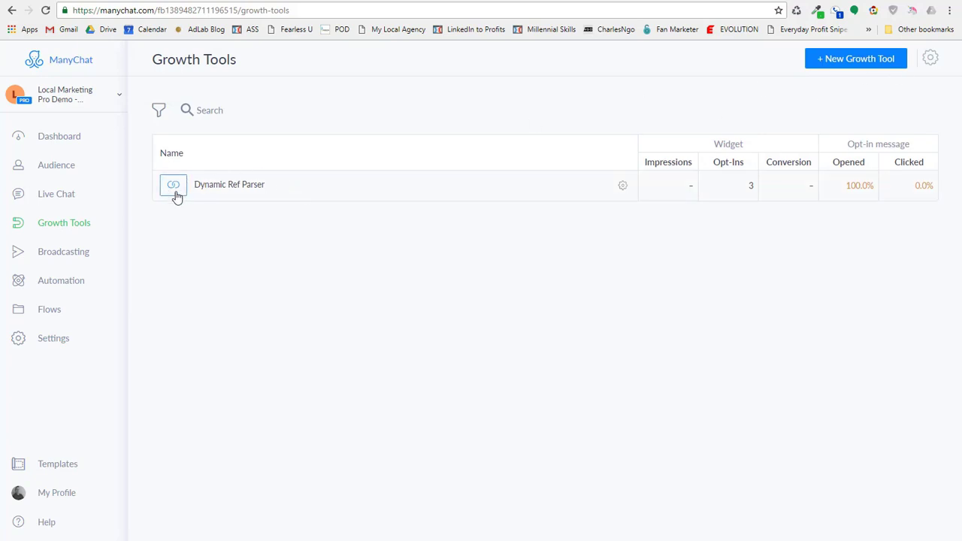
# Open the Dynamic Ref Parser widget from the Growth Tools list to view its opt-in message.
pyautogui.click(859, 60)
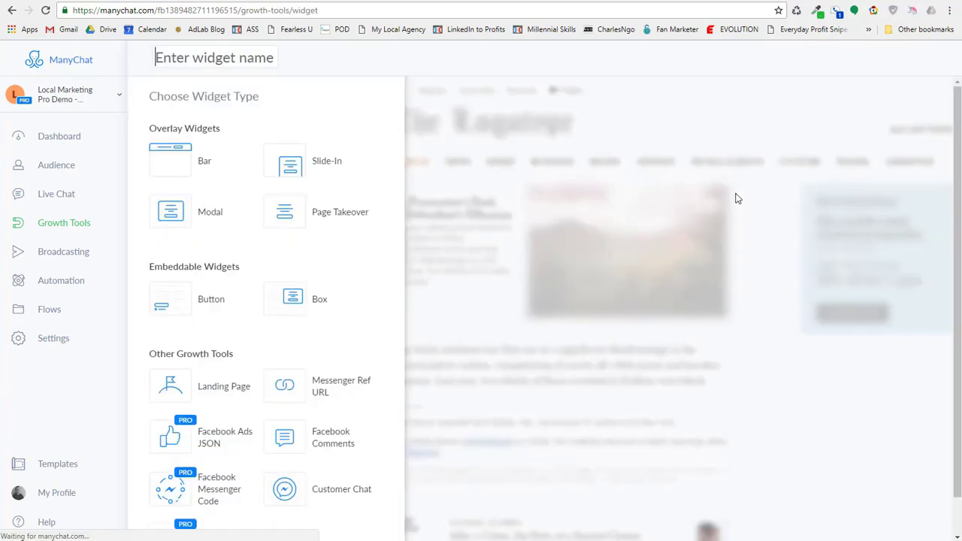
pyautogui.moveTo(317, 386)
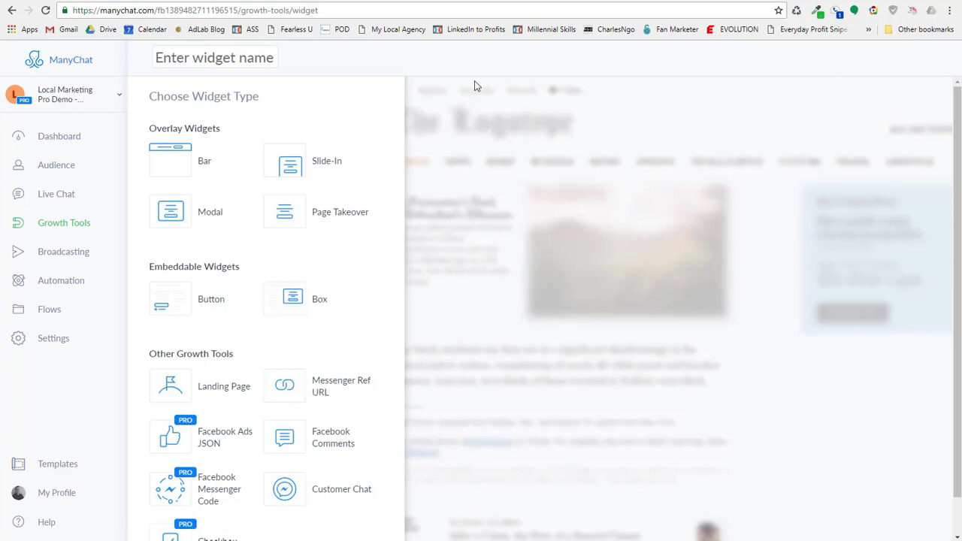
pyautogui.click(68, 219)
pyautogui.click(215, 188)
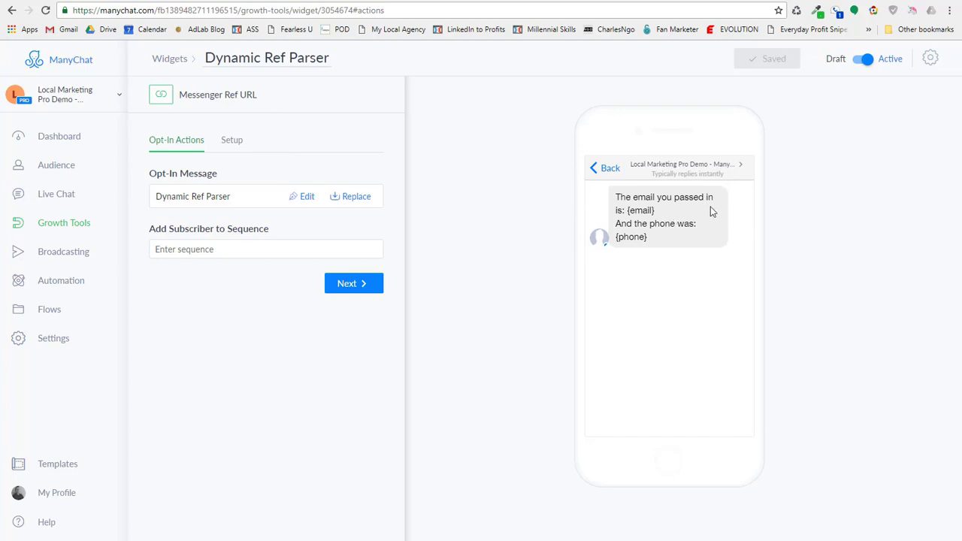
# Go to the widget's Setup and review the custom dynRef ref parameter.
pyautogui.click(366, 287)
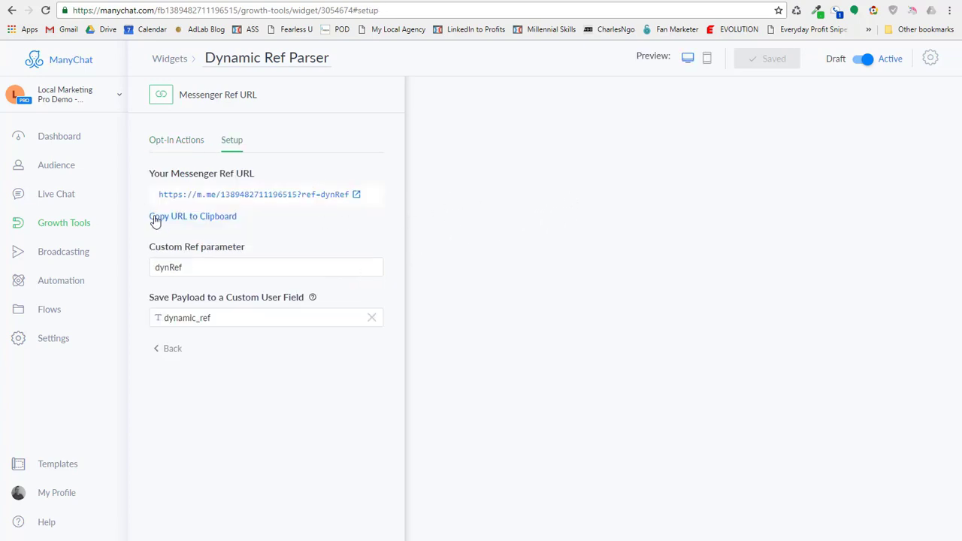
pyautogui.click(203, 266)
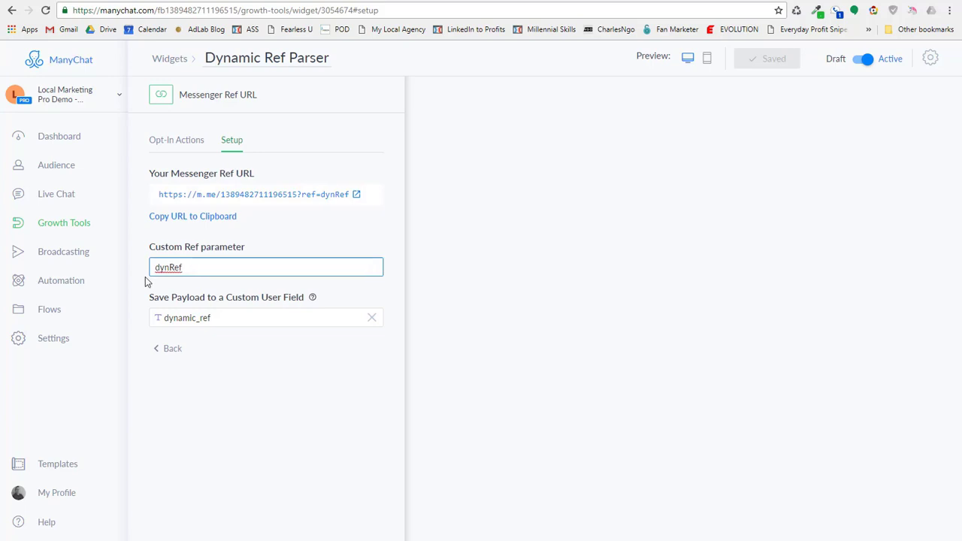
pyautogui.moveTo(155, 270); pyautogui.dragTo(206, 260)
pyautogui.click(208, 266)
pyautogui.moveTo(184, 267); pyautogui.dragTo(156, 268)
pyautogui.click(203, 268)
# Confirm dynamic_ref as the payload's custom user field and open the Dynamic Ref Parser flow.
pyautogui.moveTo(226, 298); pyautogui.dragTo(301, 302)
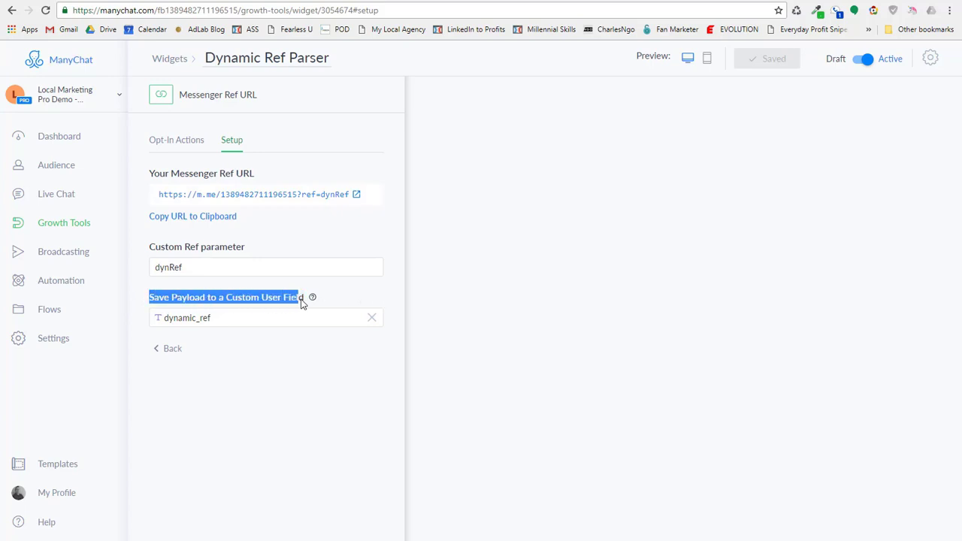
pyautogui.click(233, 320)
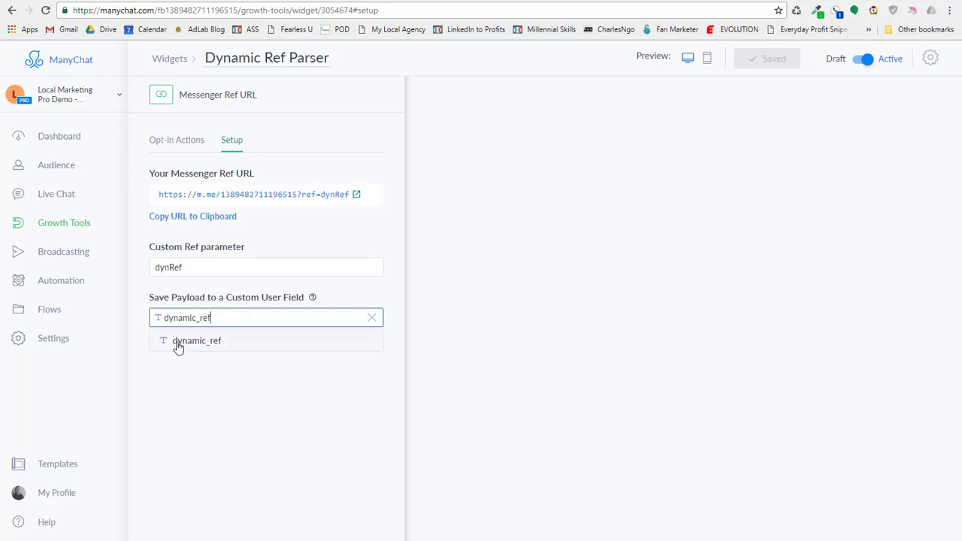
pyautogui.click(238, 319)
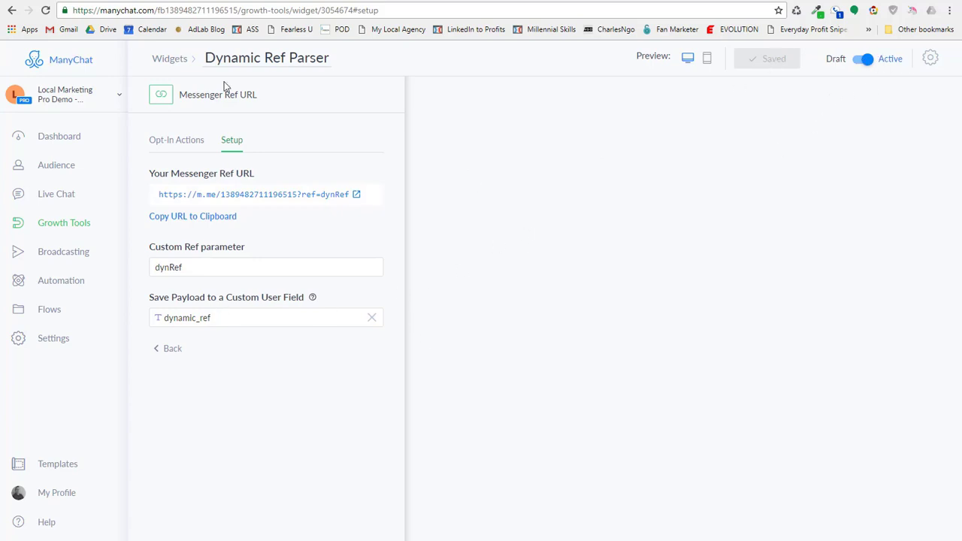
pyautogui.click(54, 314)
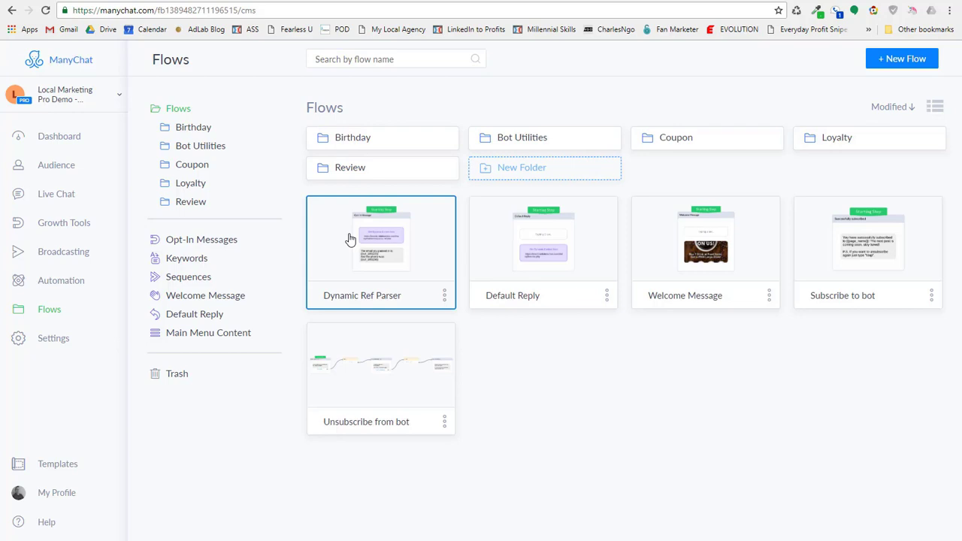
pyautogui.click(349, 239)
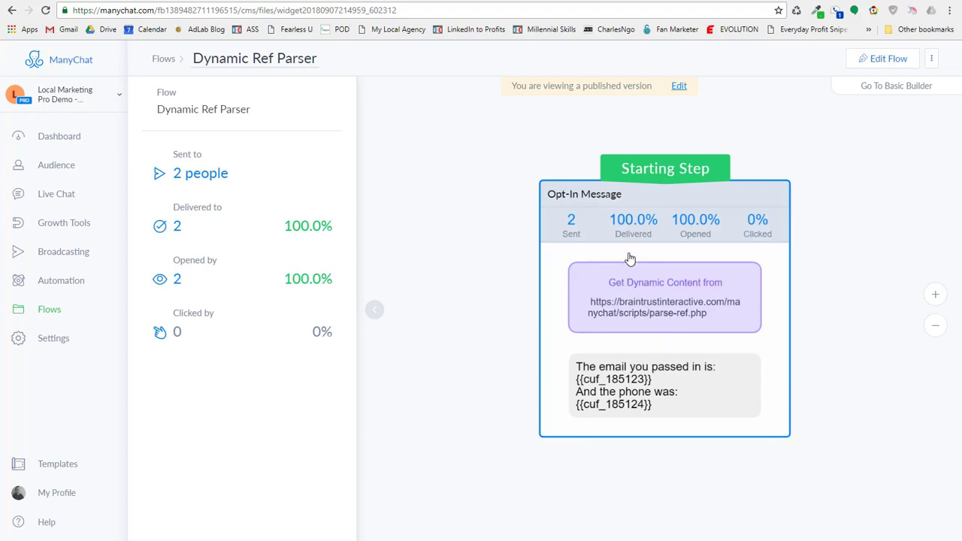
# Edit the flow and open the Opt-In Message's Get Dynamic Content request.
pyautogui.click(879, 58)
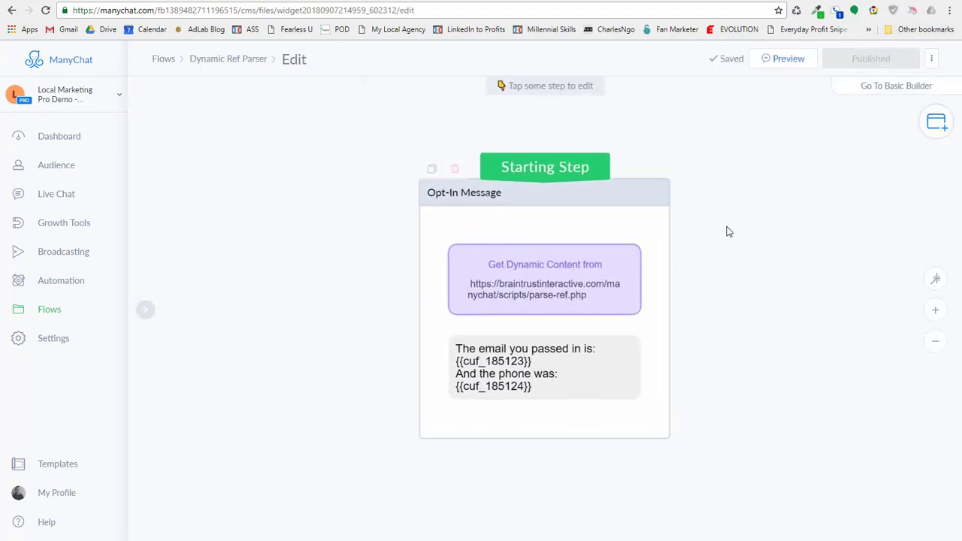
pyautogui.click(556, 289)
pyautogui.click(270, 152)
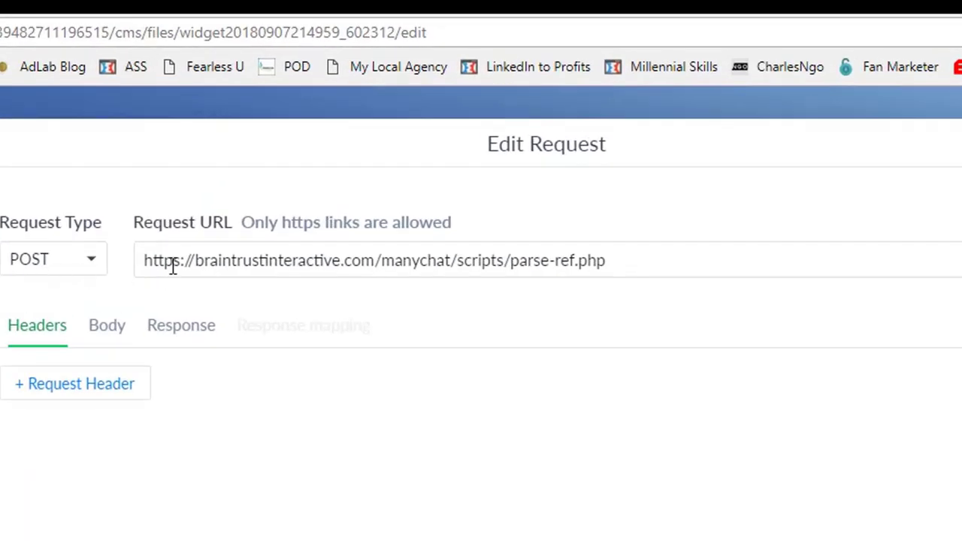
# Undo the accidental URL edit and review the manychat/scripts/parse-ref.php request path.
pyautogui.moveTo(194, 260); pyautogui.dragTo(452, 268)
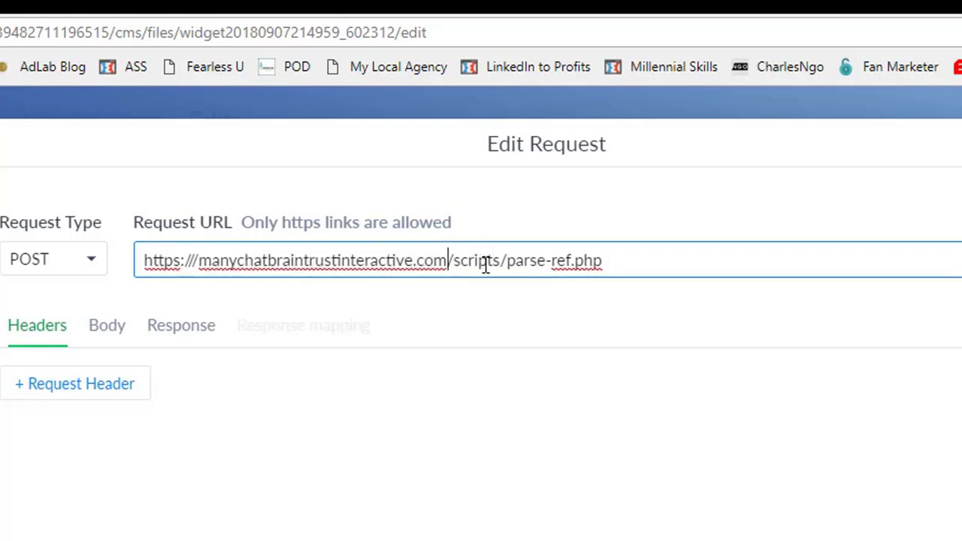
pyautogui.hotkey('ctrl', 'z')
pyautogui.click(386, 262)
pyautogui.moveTo(392, 262); pyautogui.dragTo(403, 261)
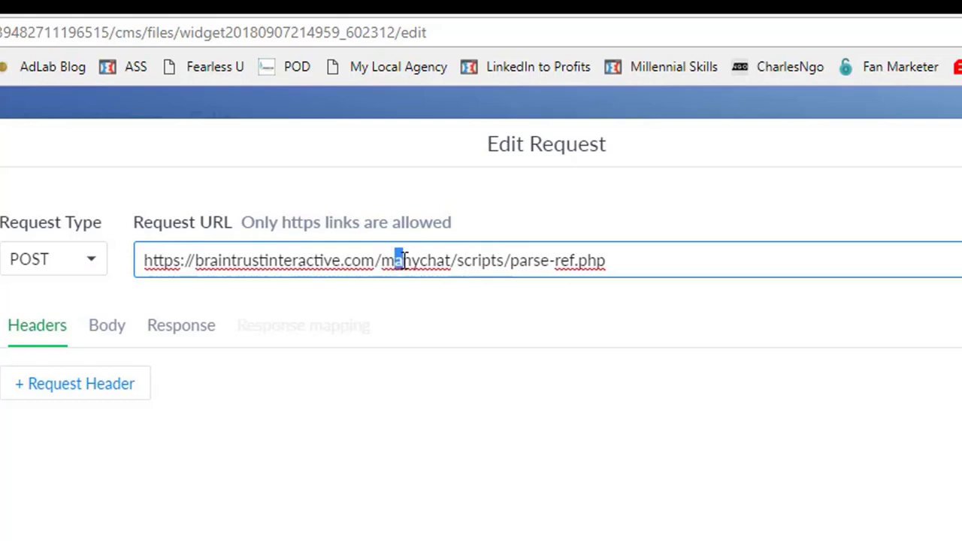
pyautogui.doubleClick(404, 261)
pyautogui.doubleClick(466, 261)
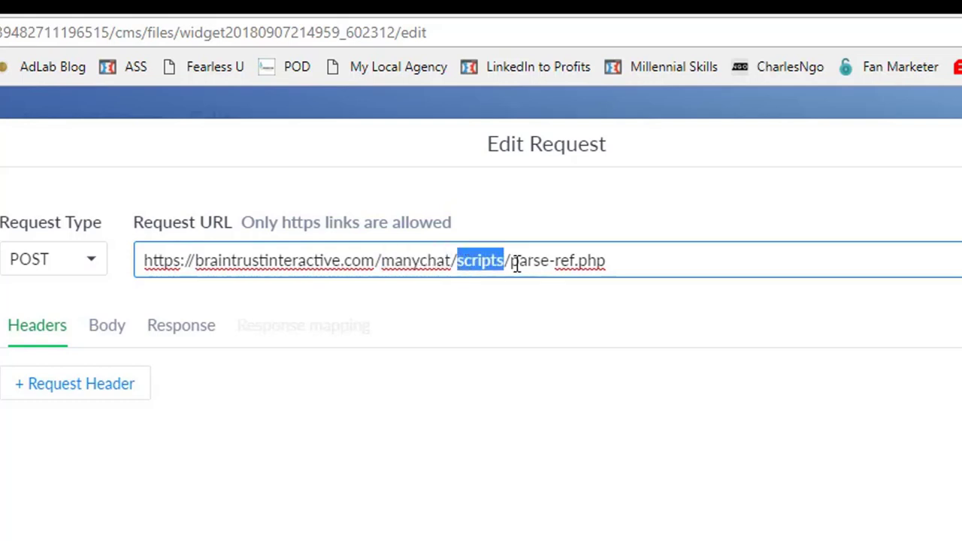
pyautogui.moveTo(512, 262); pyautogui.dragTo(614, 257)
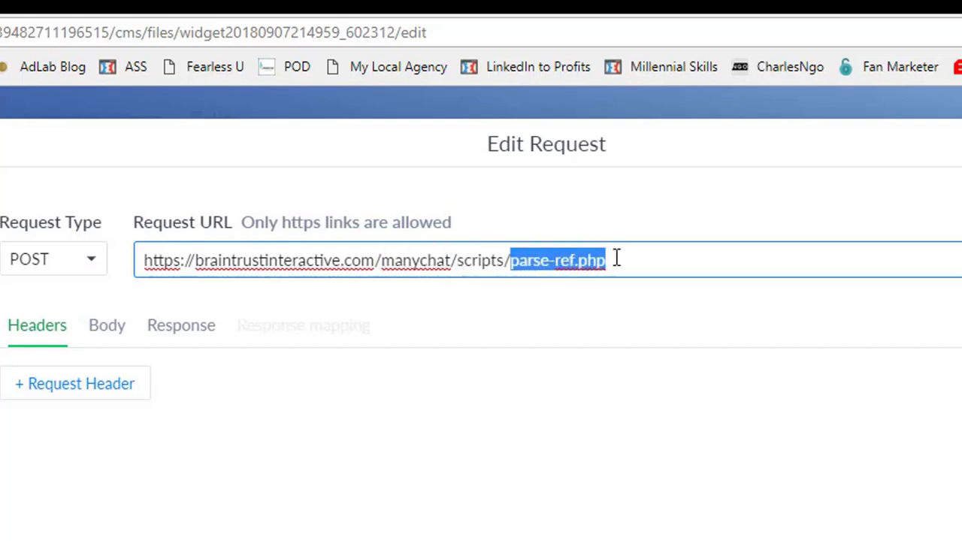
pyautogui.click(621, 258)
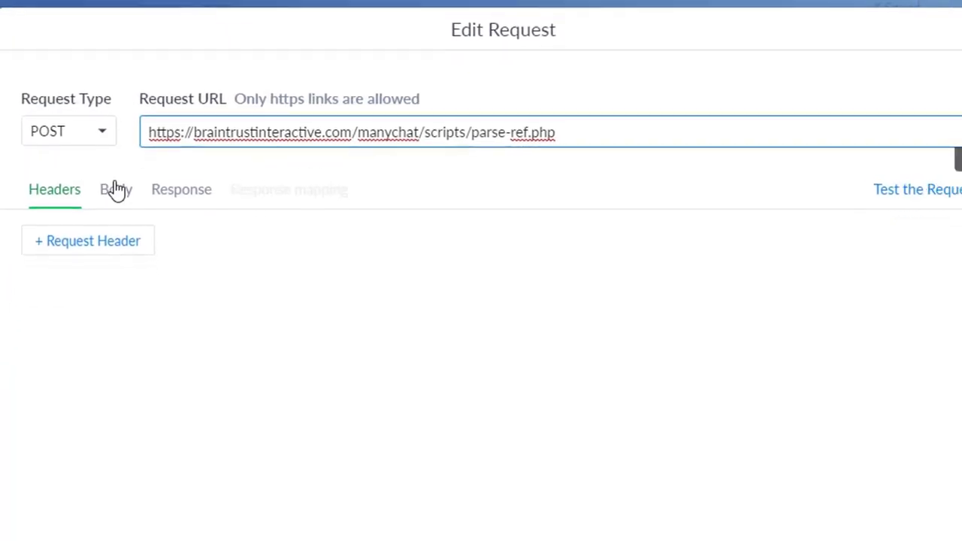
# Review the Body preview showing dynamic_ref carrying the passed email and phone values.
pyautogui.click(116, 189)
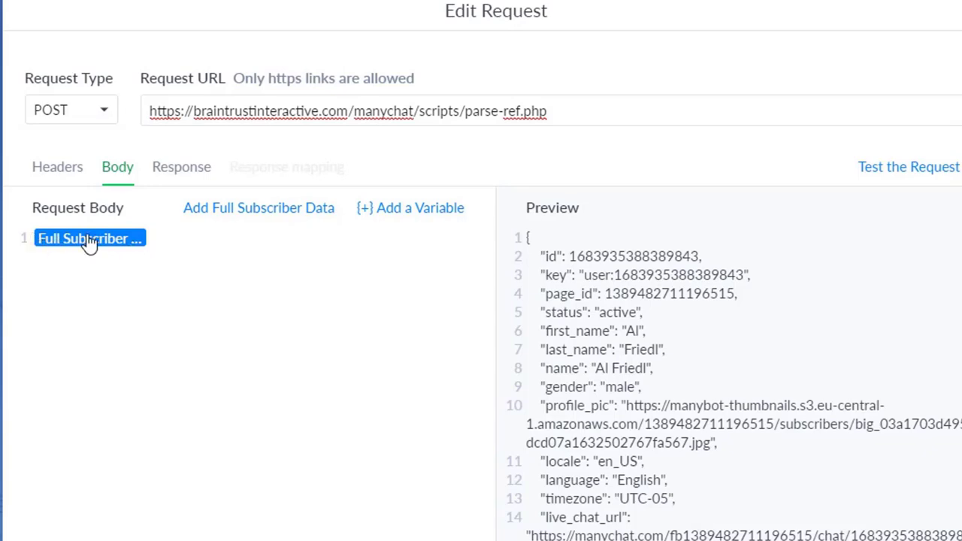
pyautogui.scroll(-10, 729, 383)
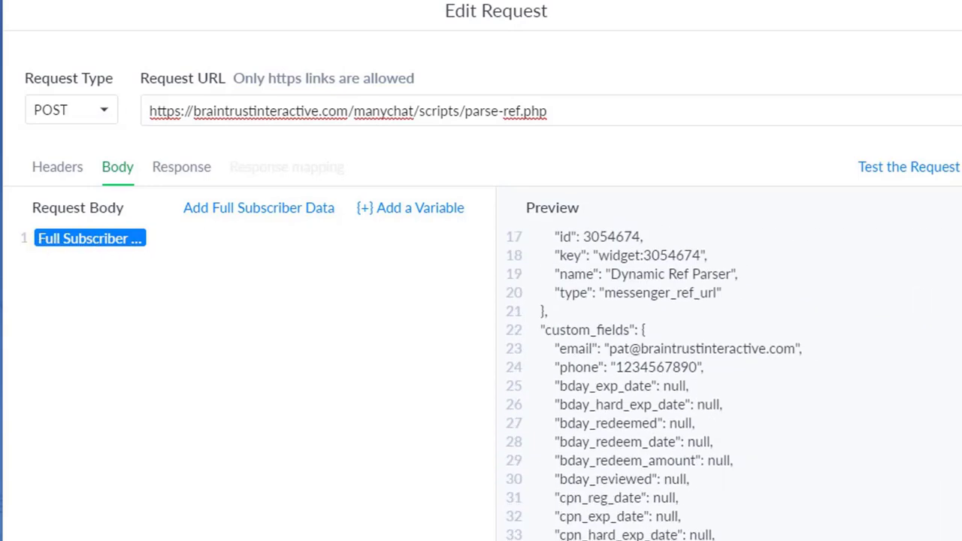
pyautogui.scroll(10, 729, 383)
pyautogui.scroll(-8, 729, 383)
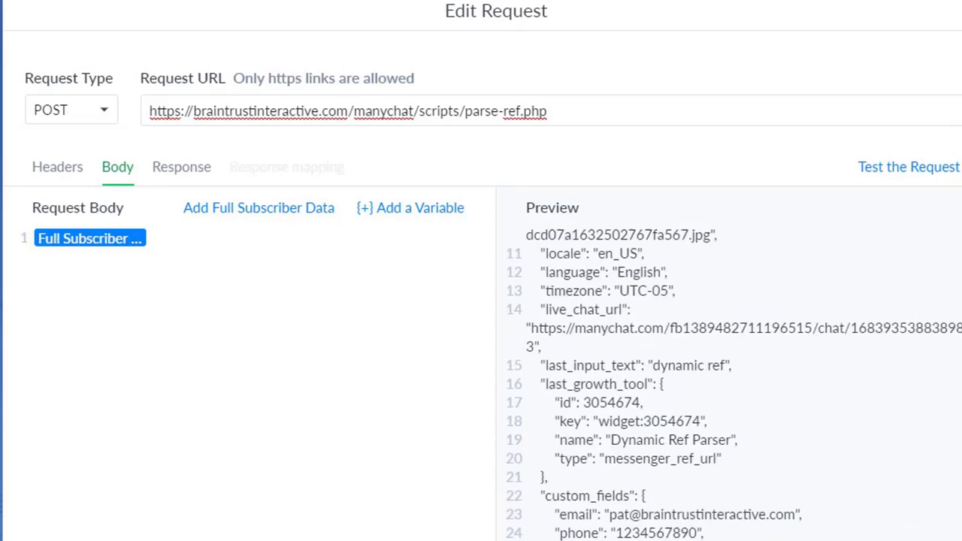
pyautogui.scroll(4, 728, 384)
pyautogui.scroll(-6, 729, 383)
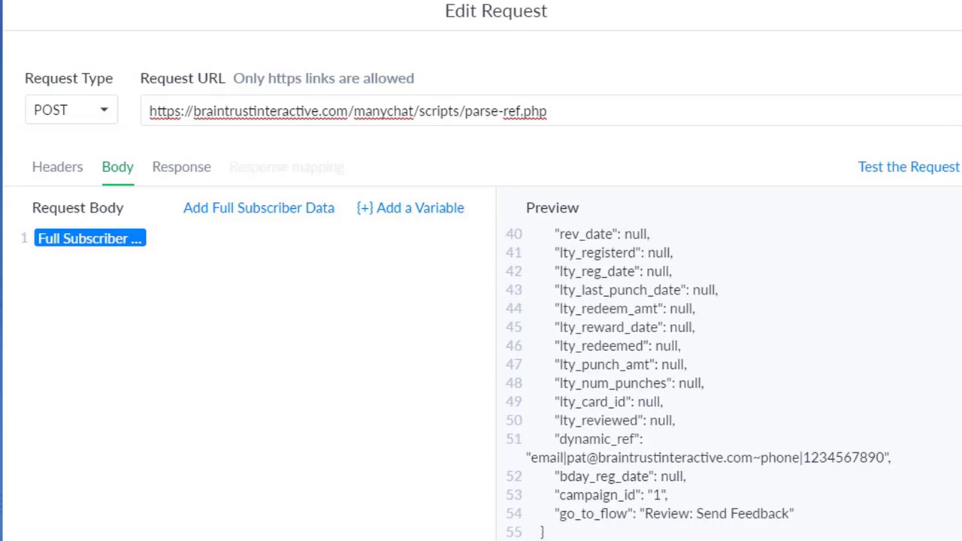
pyautogui.doubleClick(597, 440)
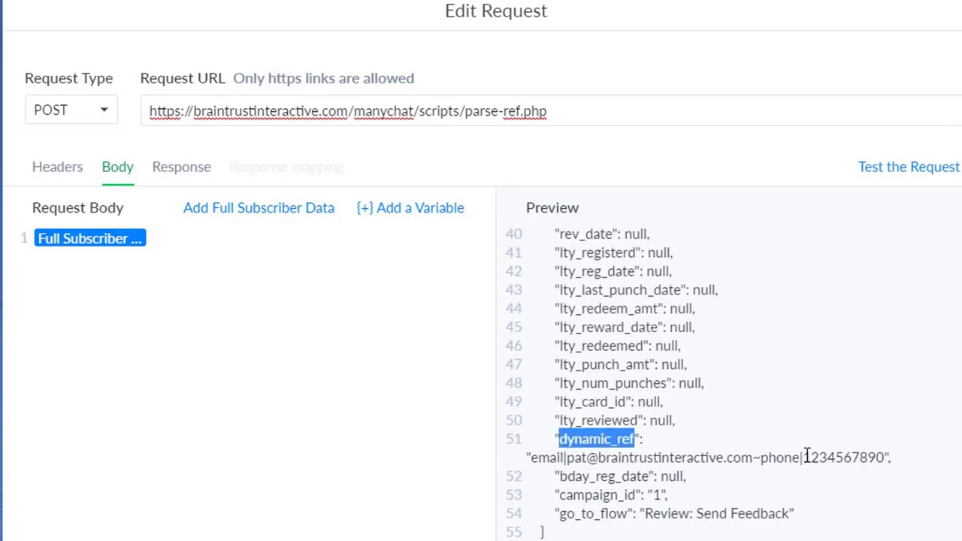
pyautogui.moveTo(555, 458); pyautogui.dragTo(865, 462)
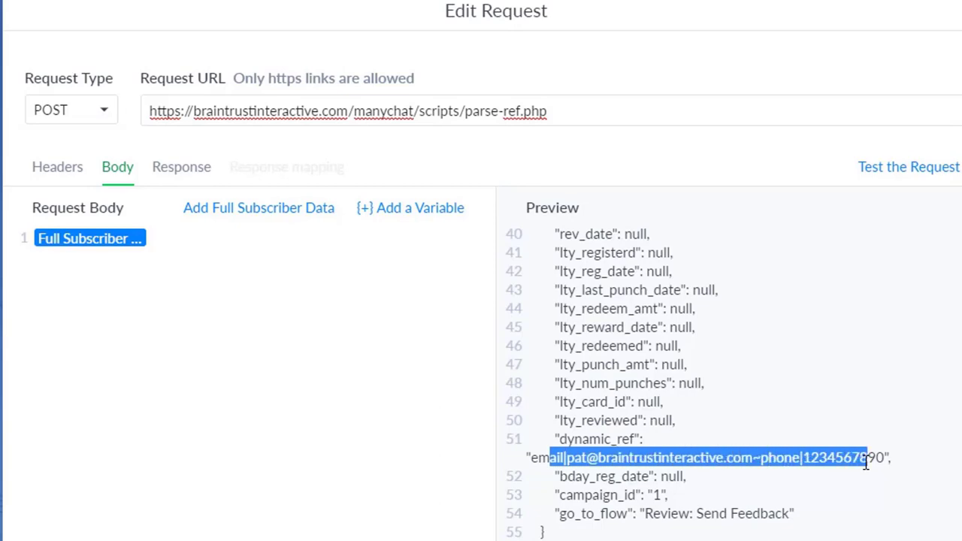
pyautogui.click(645, 440)
# Send a test of the POST request to parse-ref.php.
pyautogui.scroll(10, 818, 440)
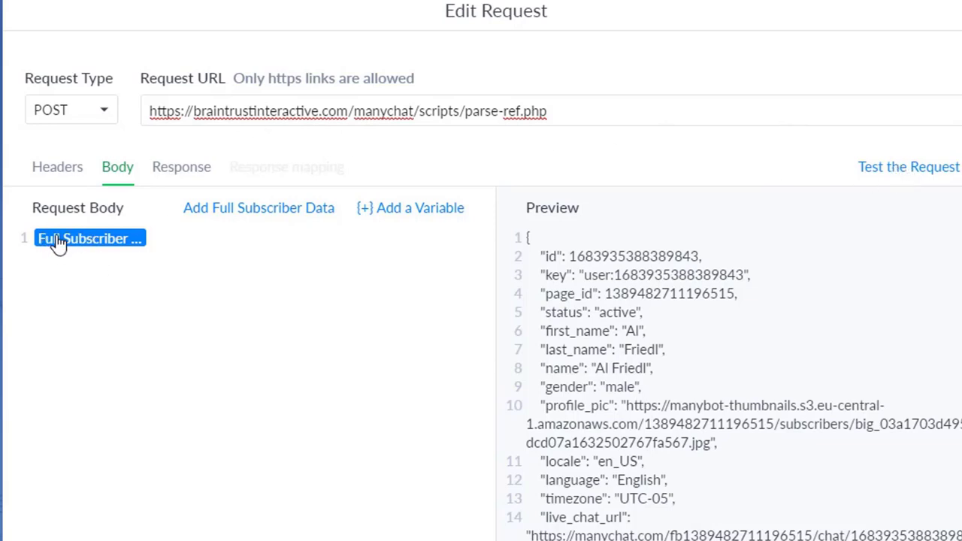
pyautogui.click(354, 110)
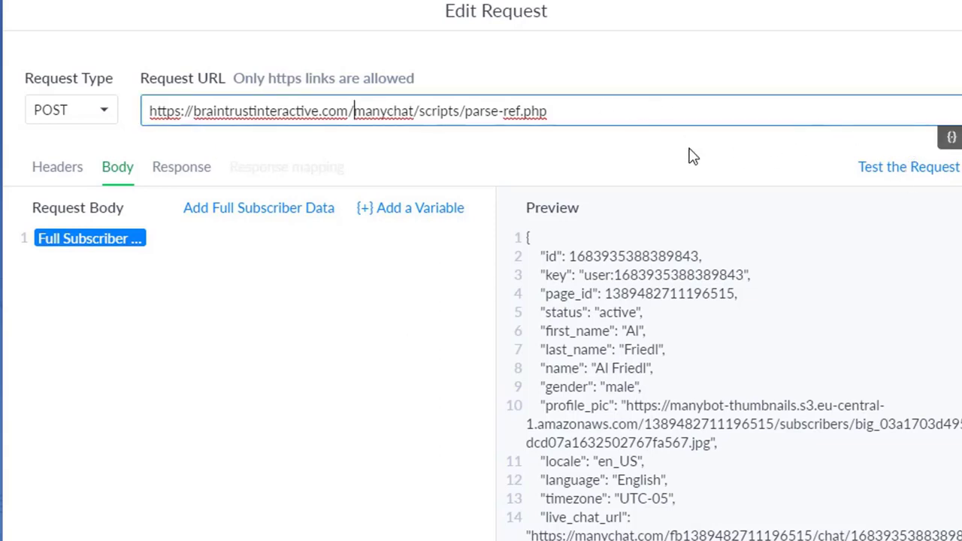
pyautogui.click(896, 167)
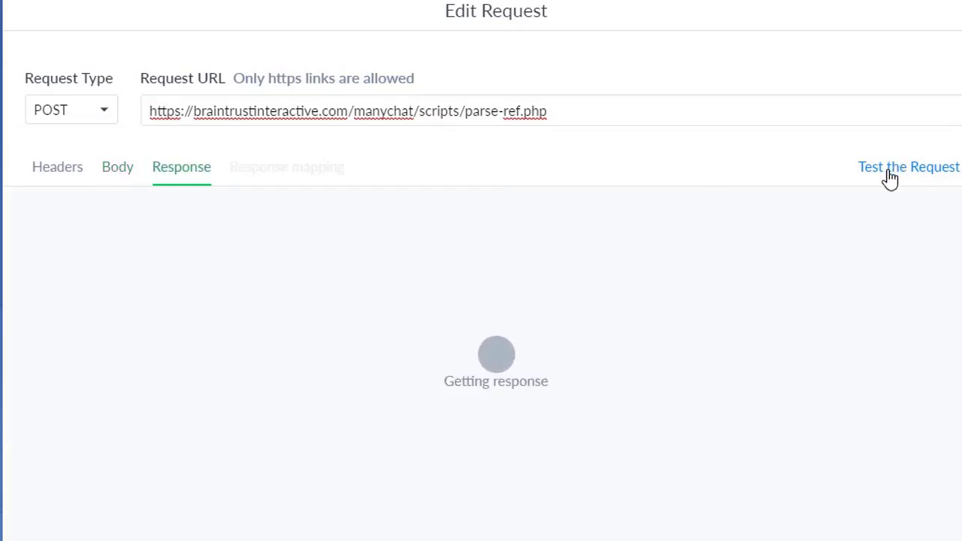
# Scroll through the request's test response in the Response tab.
pyautogui.scroll(-10, 356, 272)
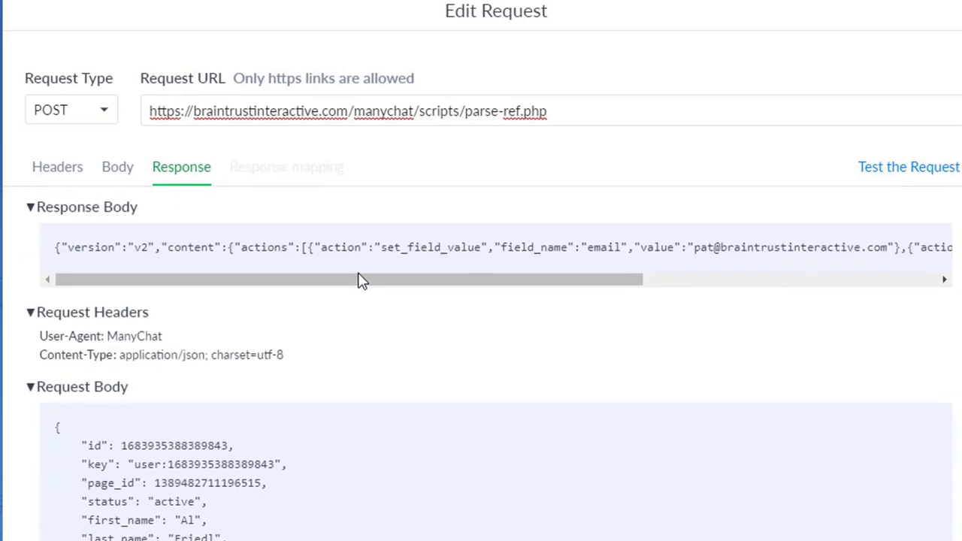
pyautogui.scroll(10, 361, 279)
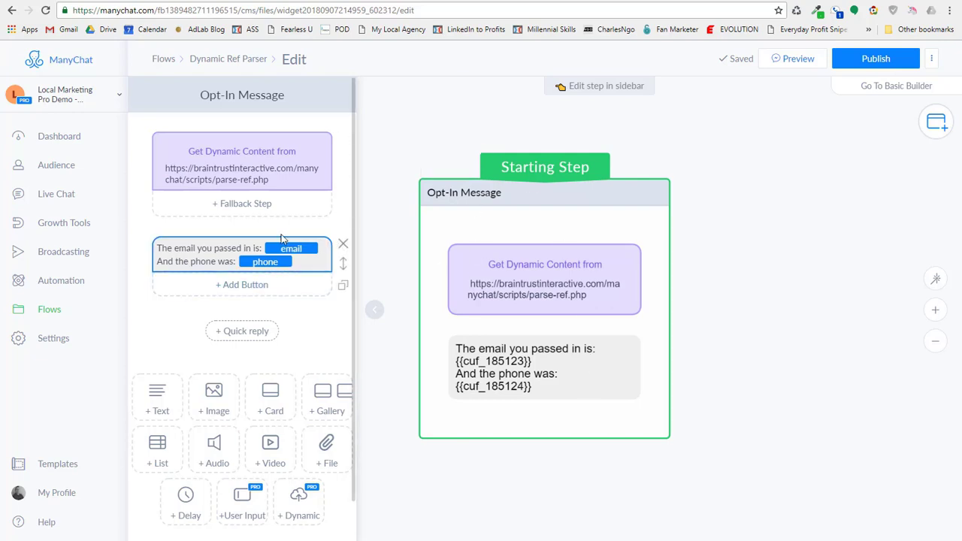
# Review the email and phone echo text and try linking the Opt-In Message to a next step.
pyautogui.moveTo(175, 248); pyautogui.dragTo(324, 257)
pyautogui.click(194, 248)
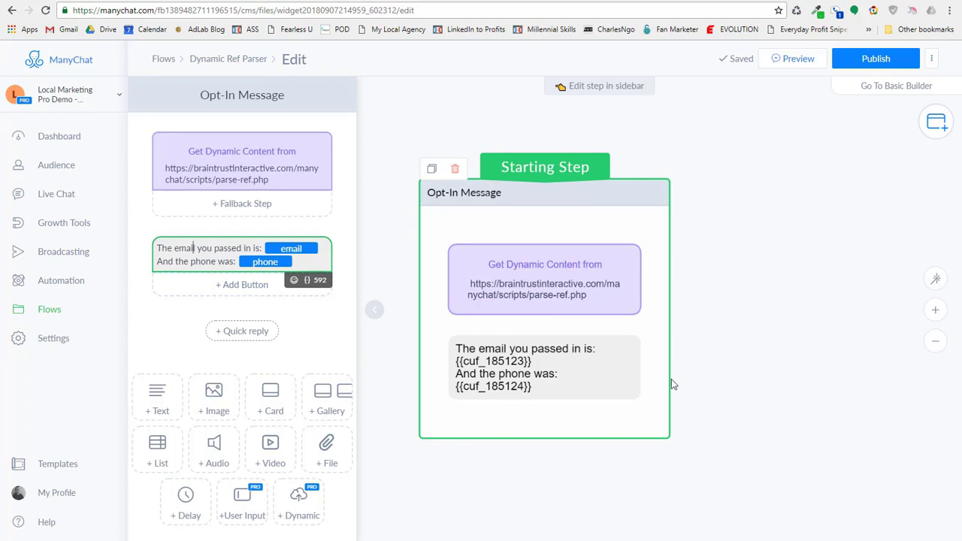
pyautogui.scroll(-1, 258, 509)
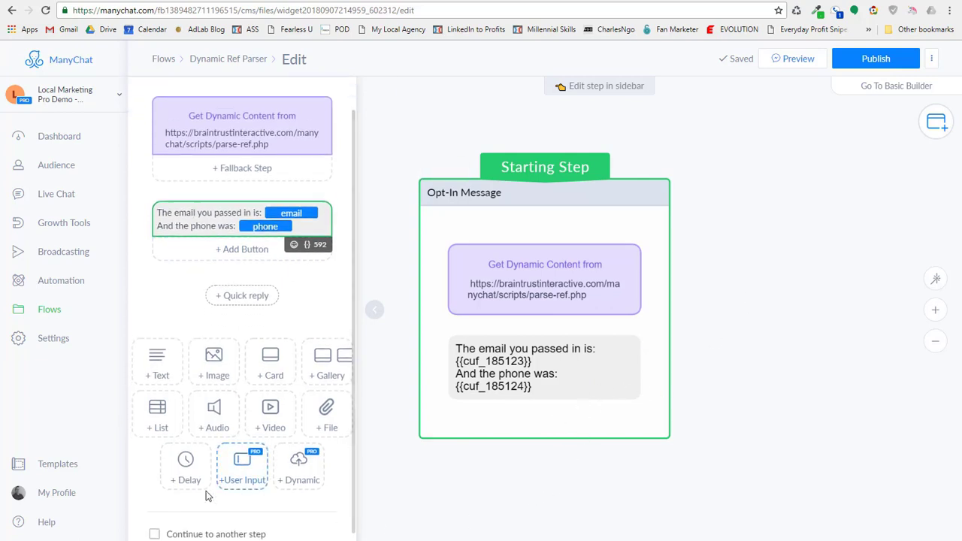
pyautogui.click(175, 530)
pyautogui.moveTo(670, 419); pyautogui.dragTo(768, 183)
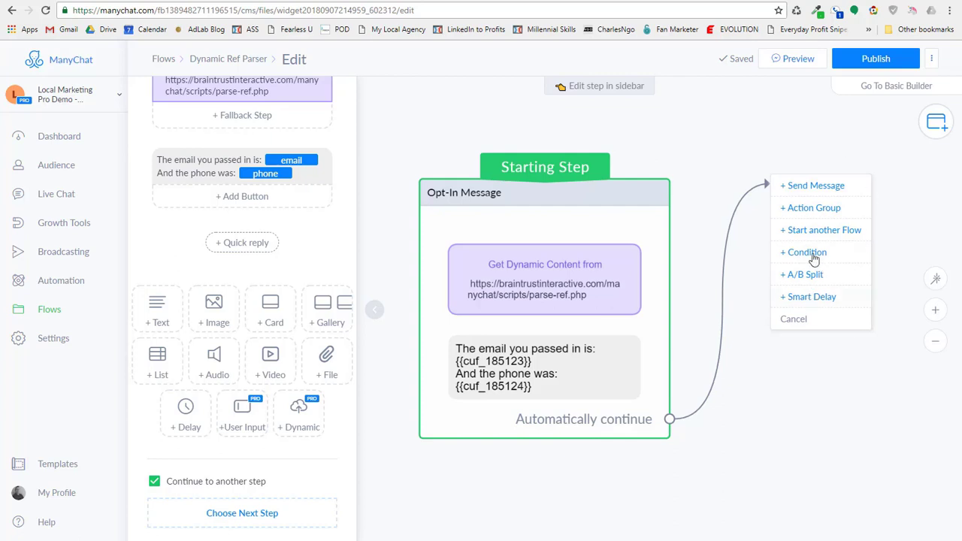
pyautogui.click(763, 445)
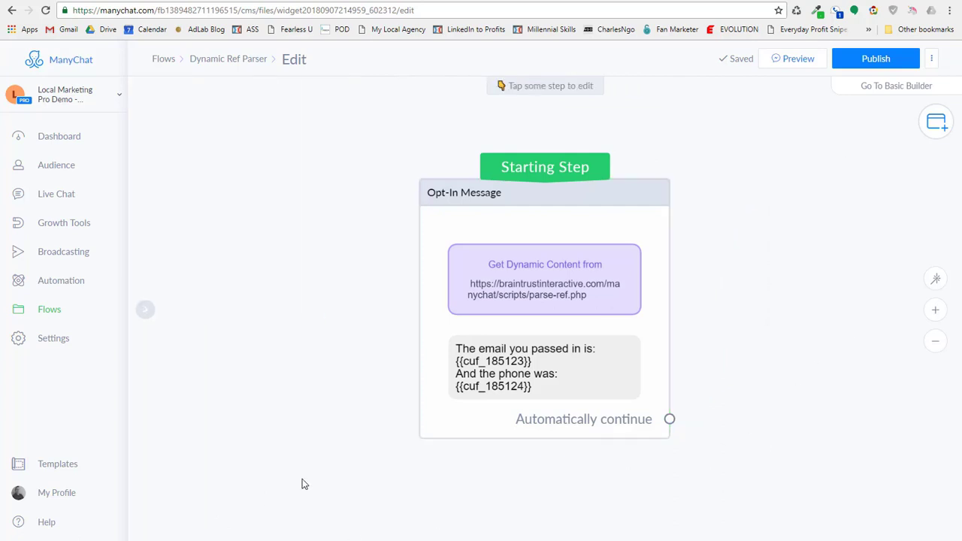
# Turn 'Continue to another step' back off and publish the flow changes.
pyautogui.click(468, 422)
pyautogui.scroll(-3, 212, 514)
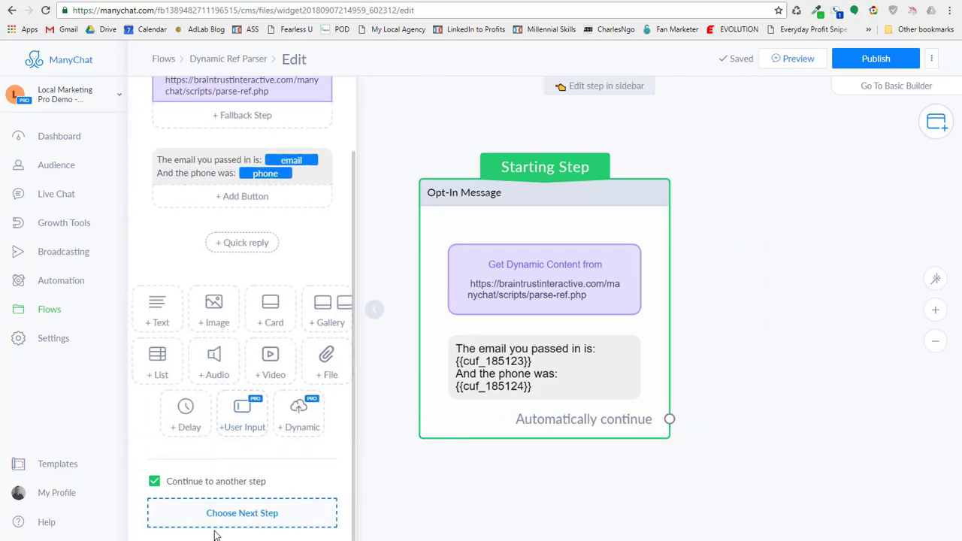
pyautogui.click(159, 486)
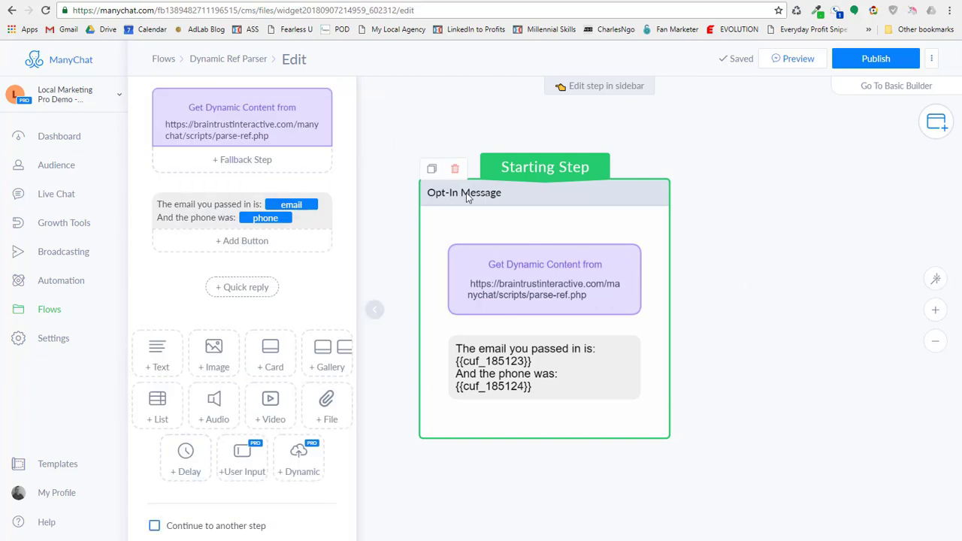
pyautogui.click(871, 60)
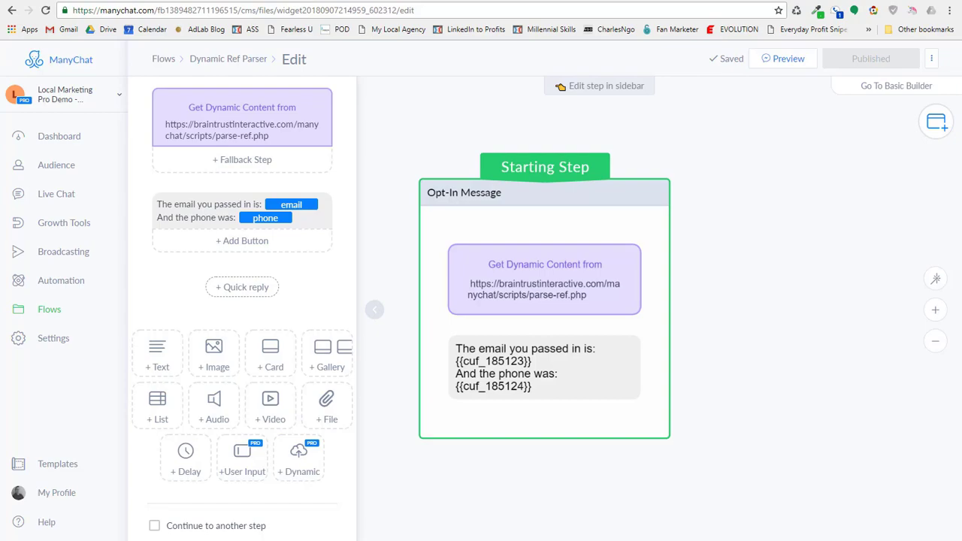
pyautogui.hotkey('alt', 'Tab')
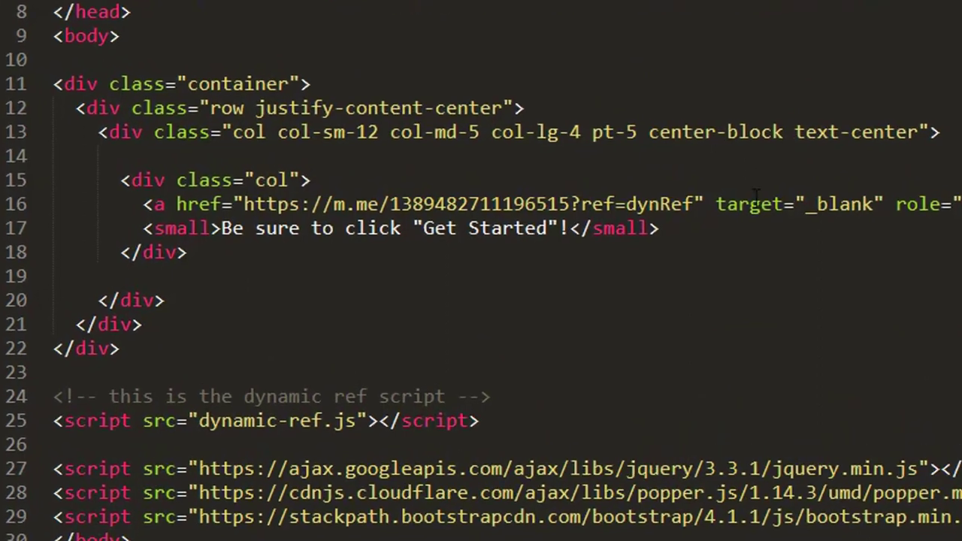
# Highlight the m.me Messenger link's href on line 16 of thank-you-page.html.
pyautogui.moveTo(145, 204); pyautogui.dragTo(715, 204)
pyautogui.click(279, 180)
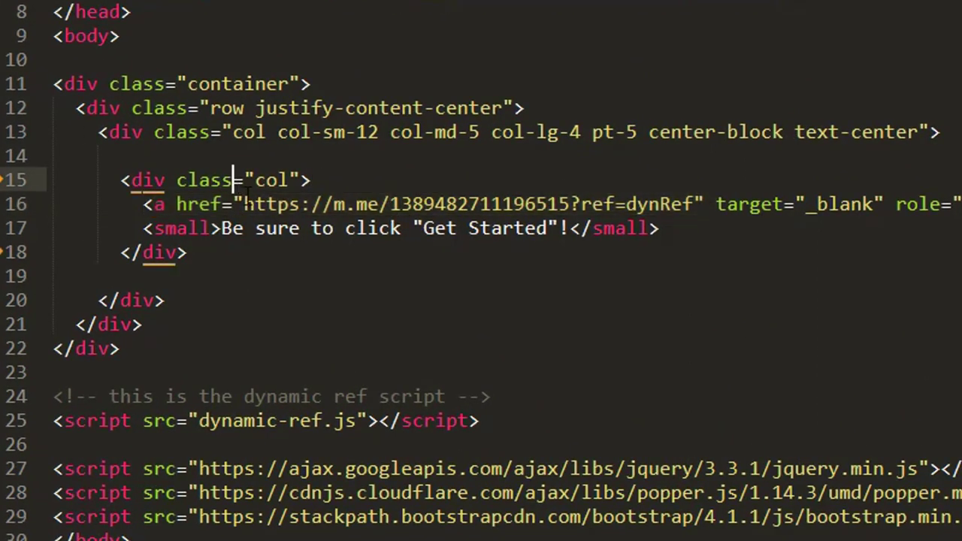
pyautogui.moveTo(242, 204); pyautogui.dragTo(695, 203)
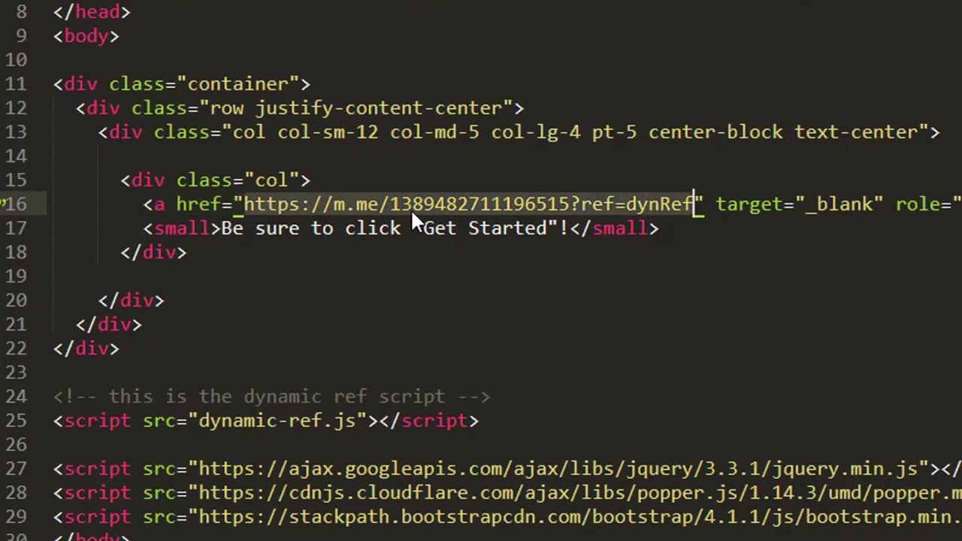
pyautogui.click(856, 203)
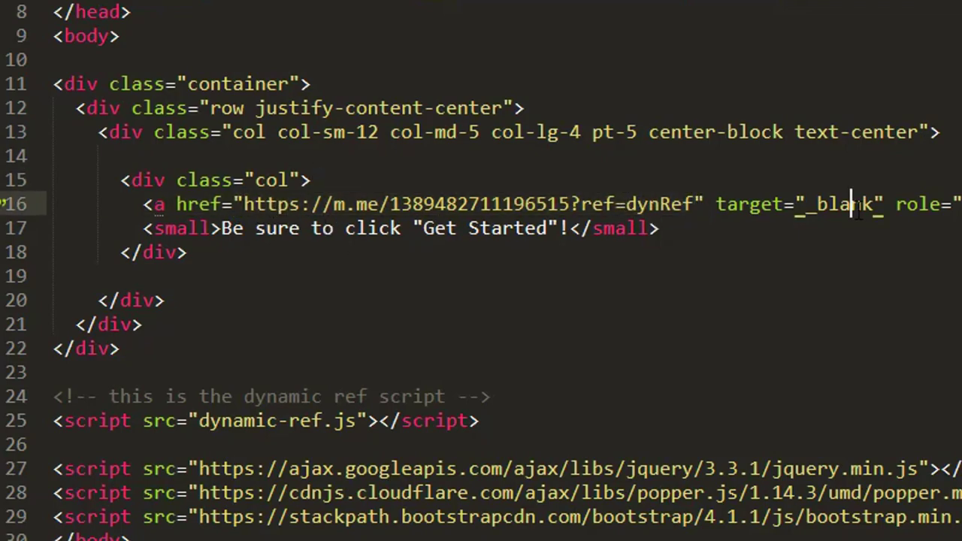
pyautogui.click(141, 204)
pyautogui.moveTo(142, 205); pyautogui.dragTo(714, 205)
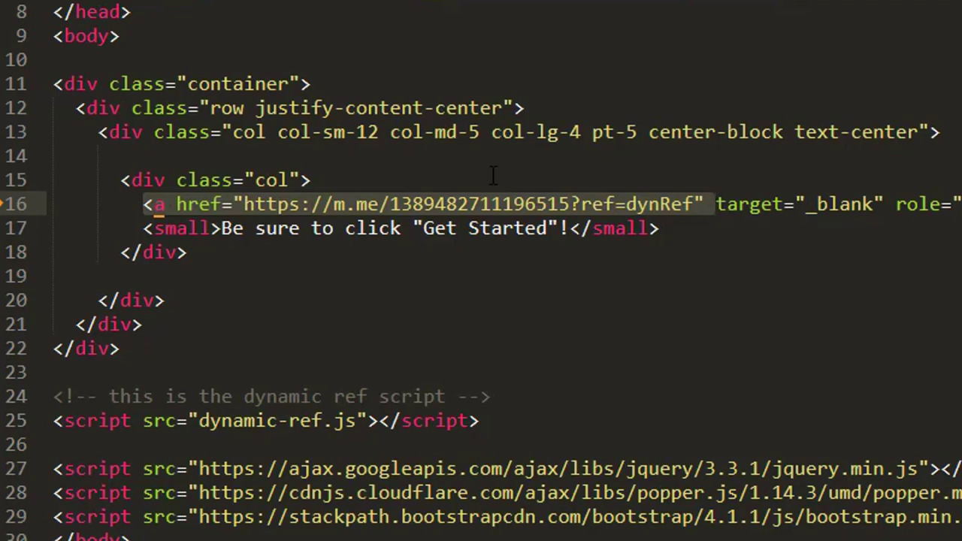
# Select the Messenger button block from the col div on line 15.
pyautogui.click(132, 180)
pyautogui.keyDown('shift'); pyautogui.click(858, 252); pyautogui.keyUp('shift')
pyautogui.keyDown('shift'); pyautogui.click(858, 220); pyautogui.keyUp('shift')
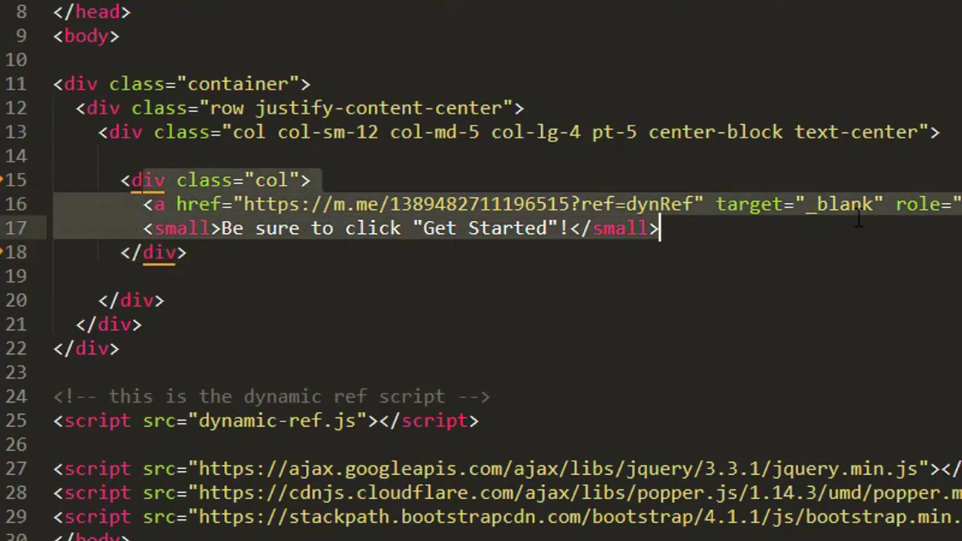
pyautogui.click(571, 181)
pyautogui.moveTo(254, 90)
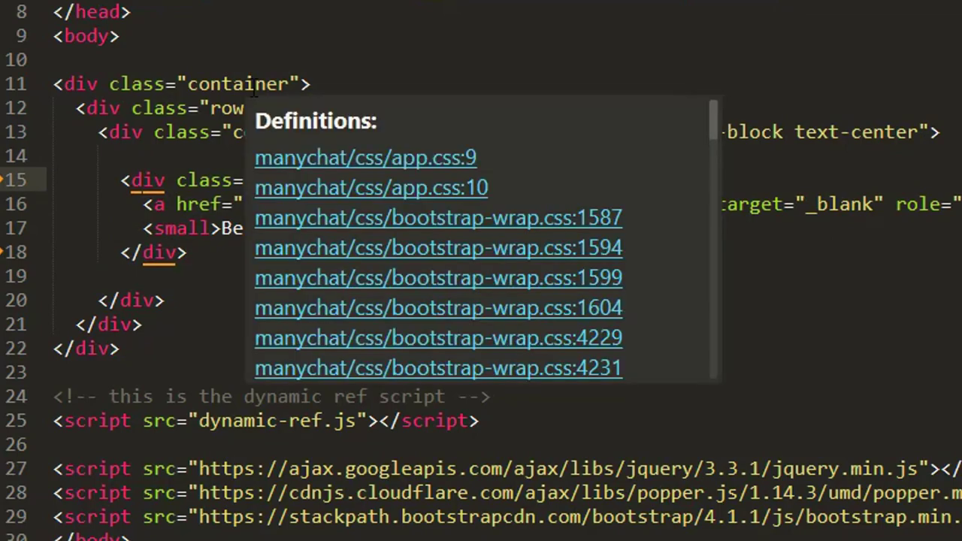
pyautogui.click(473, 36)
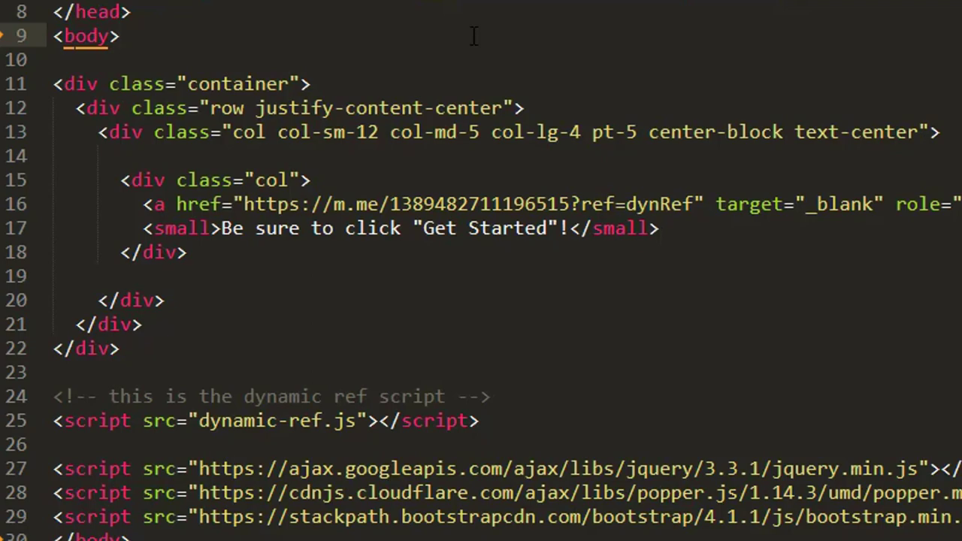
# Select the m.me URL ending in ref=dynRef and move to the dynamic-ref.js script line.
pyautogui.click(703, 204)
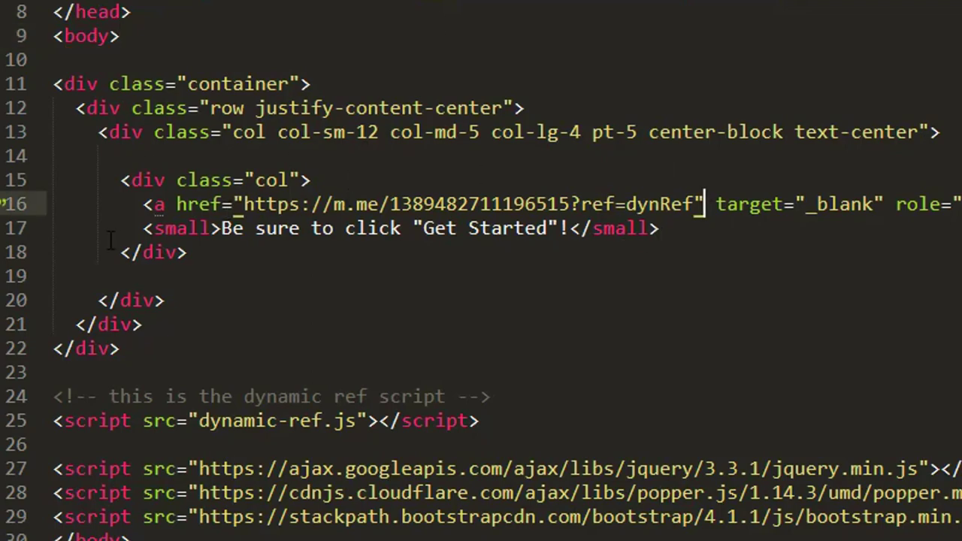
pyautogui.moveTo(188, 204); pyautogui.dragTo(693, 202)
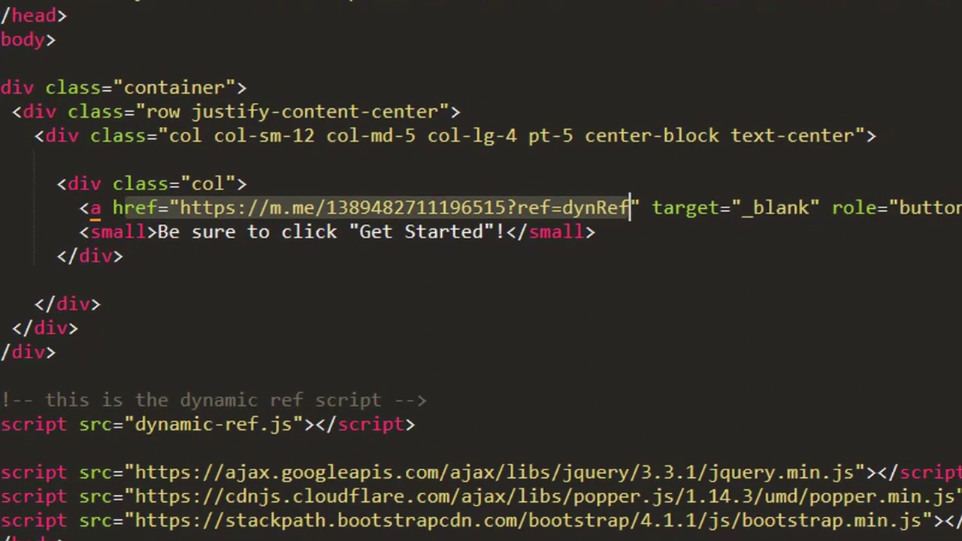
pyautogui.click(696, 206)
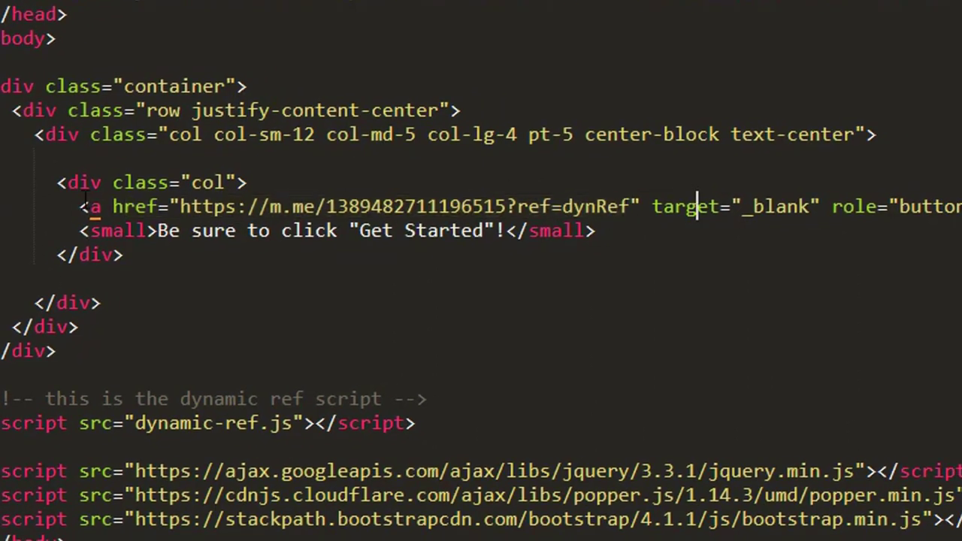
pyautogui.click(172, 207)
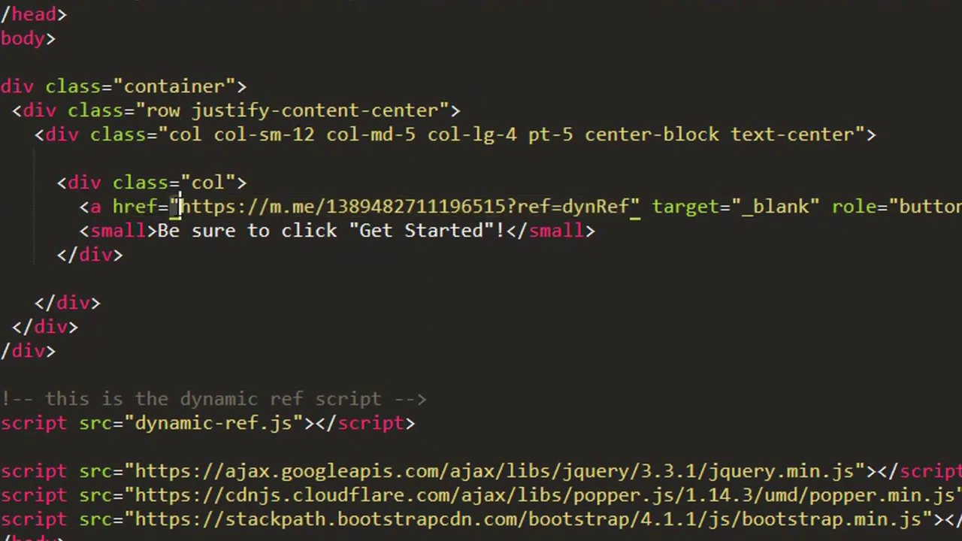
pyautogui.press('Up')
pyautogui.press('End')
pyautogui.moveTo(184, 206); pyautogui.dragTo(632, 206)
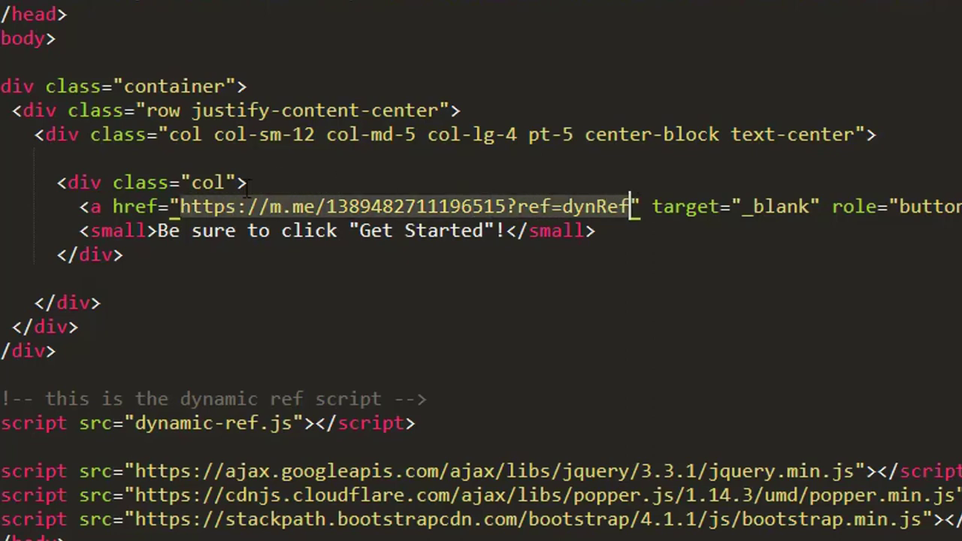
pyautogui.click(442, 423)
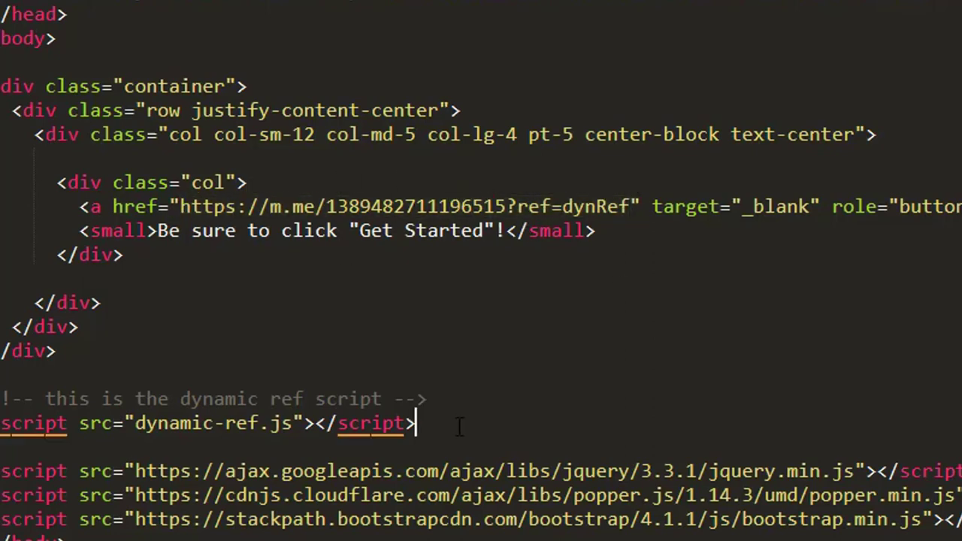
pyautogui.press('Home')
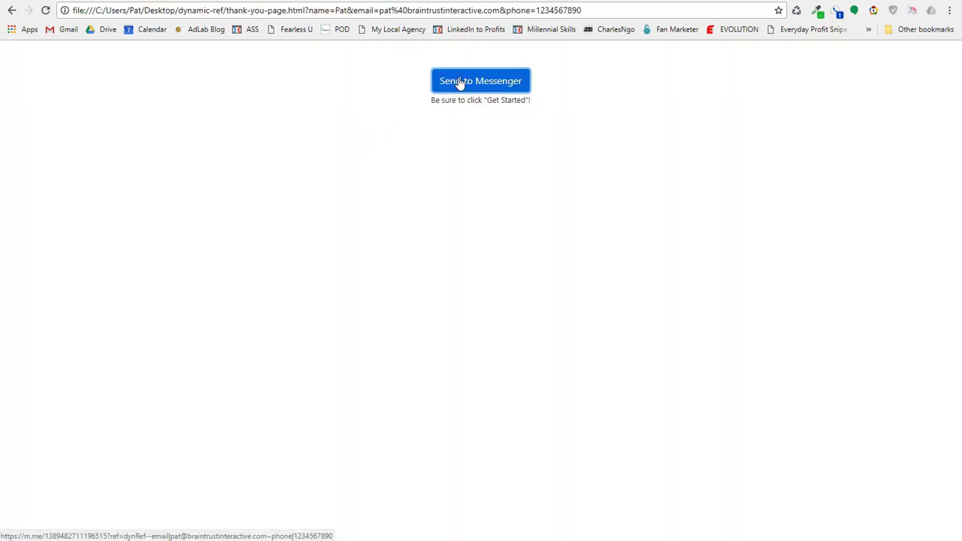
# Inspect the Send to Messenger link's markup in DevTools to read its ref URL.
pyautogui.rightClick(454, 83)
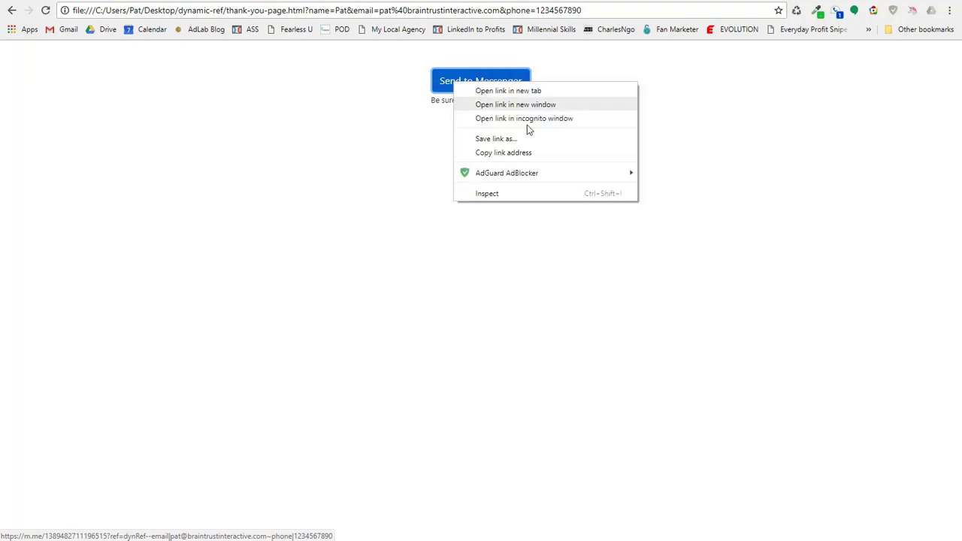
pyautogui.click(521, 194)
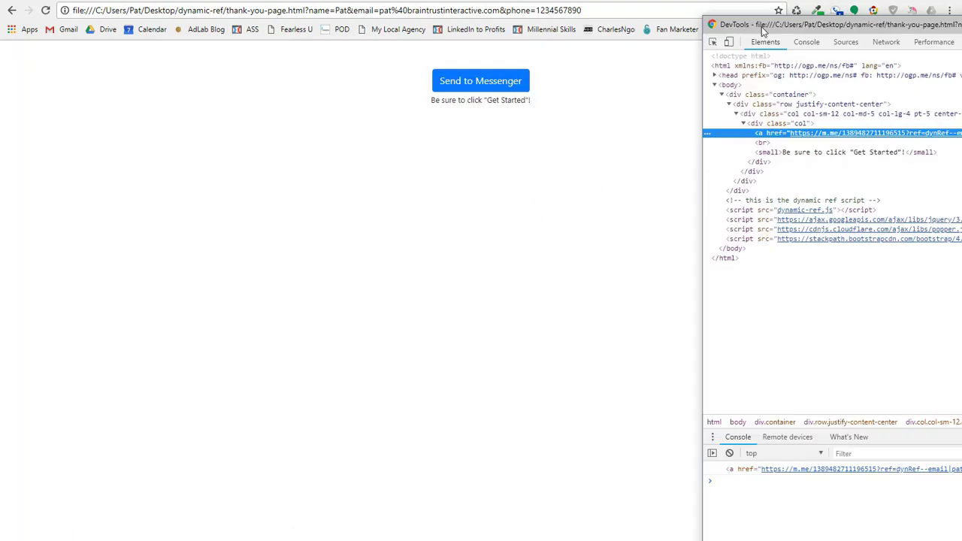
pyautogui.moveTo(763, 30); pyautogui.dragTo(280, 40)
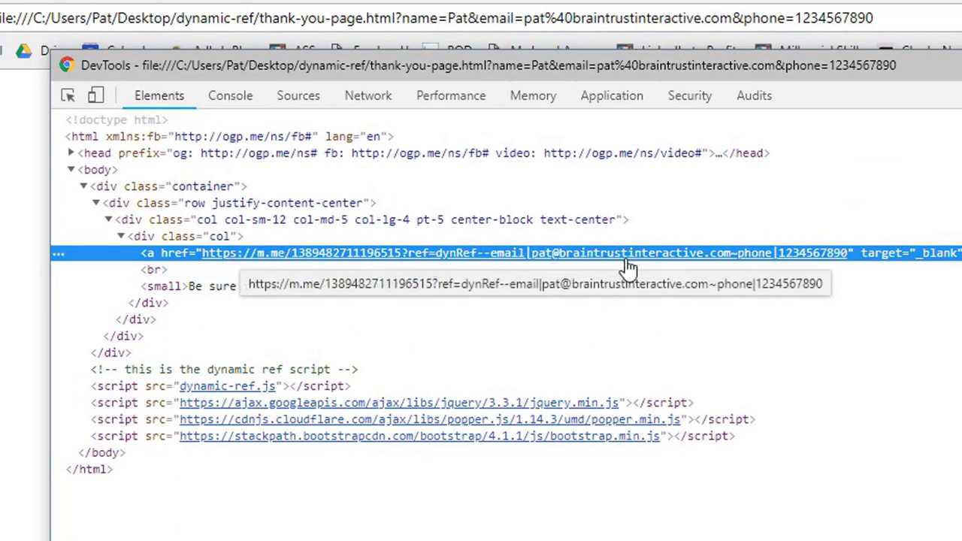
pyautogui.moveTo(624, 262); pyautogui.dragTo(605, 281)
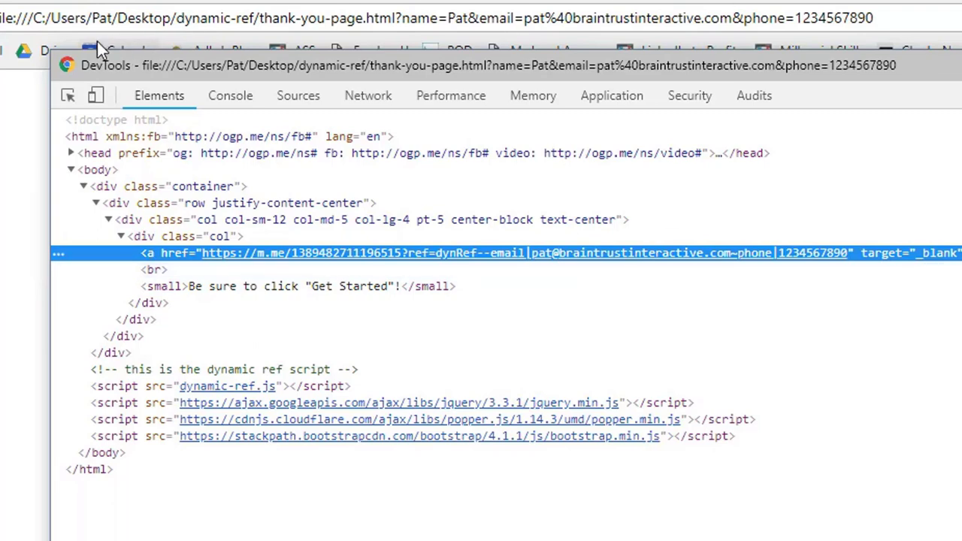
# Highlight the query string in the page address, then close the inspector with F12.
pyautogui.click(267, 17)
pyautogui.click(436, 18)
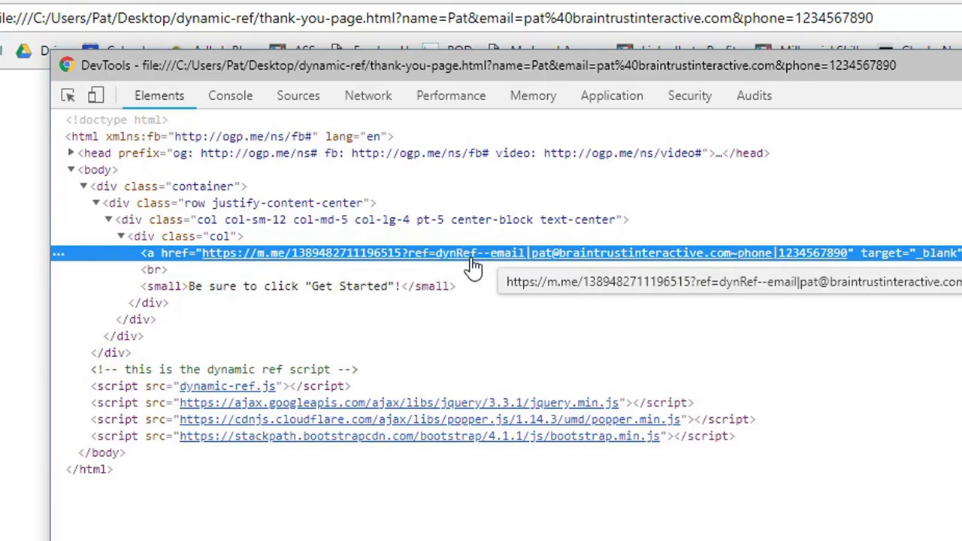
pyautogui.press('F12')
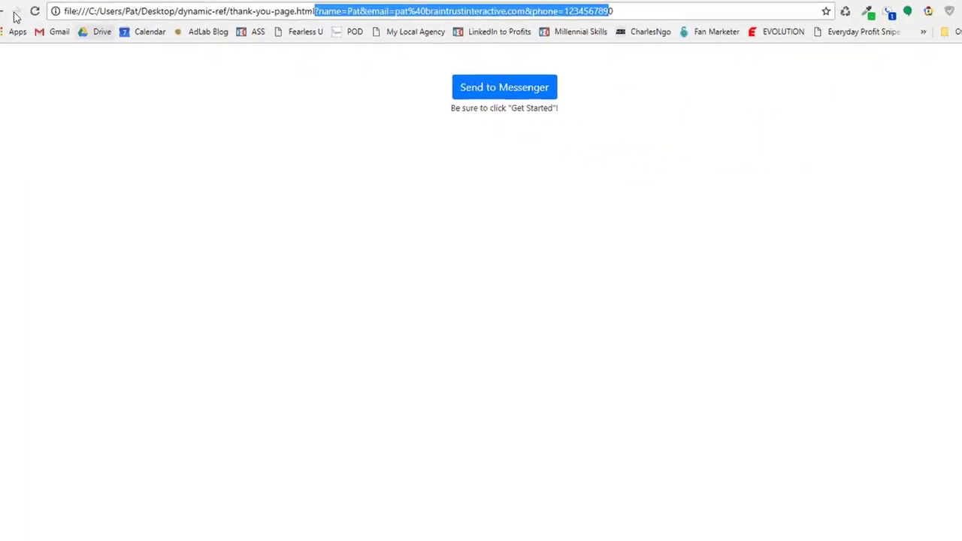
# Go back to the opt-in form and replace the name, email and phone with new values.
pyautogui.click(11, 10)
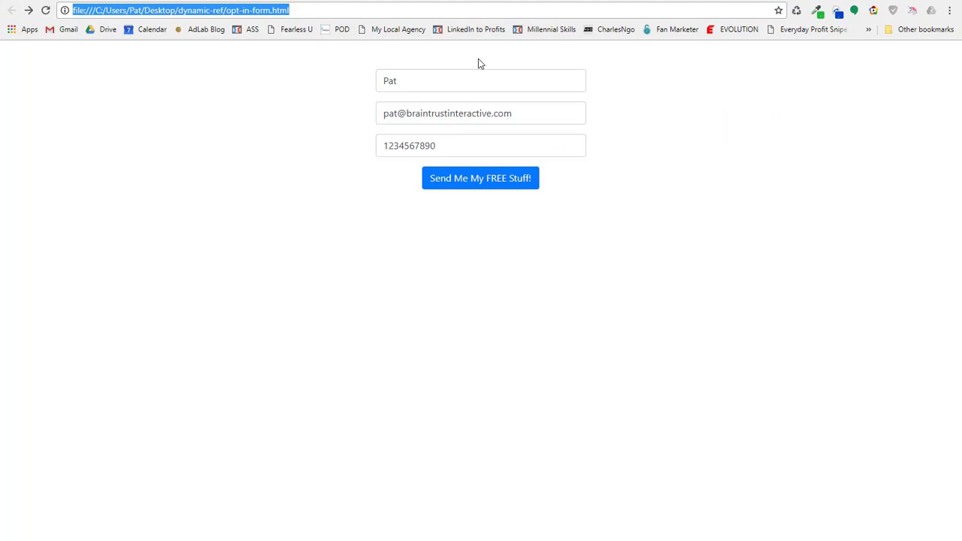
pyautogui.click(442, 78)
pyautogui.doubleClick(443, 75)
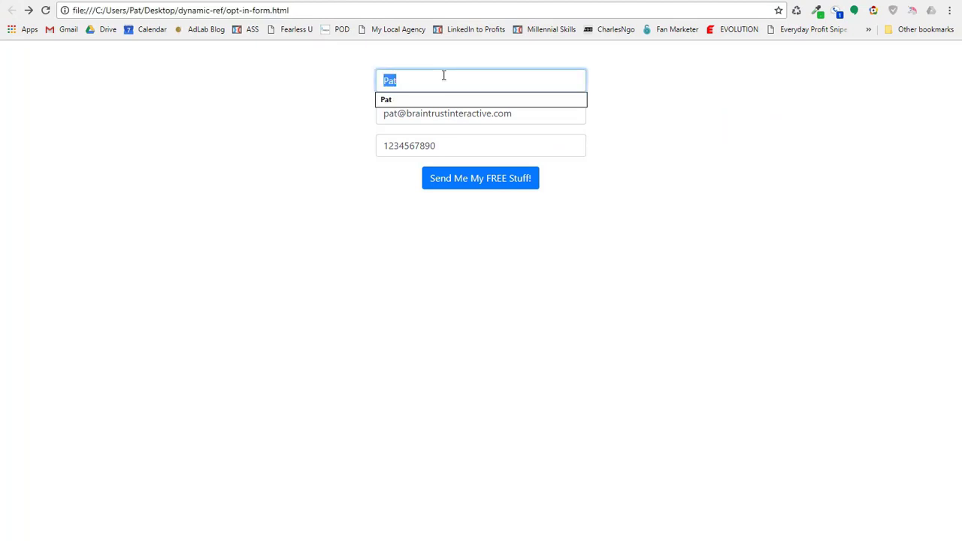
pyautogui.write('Bob')
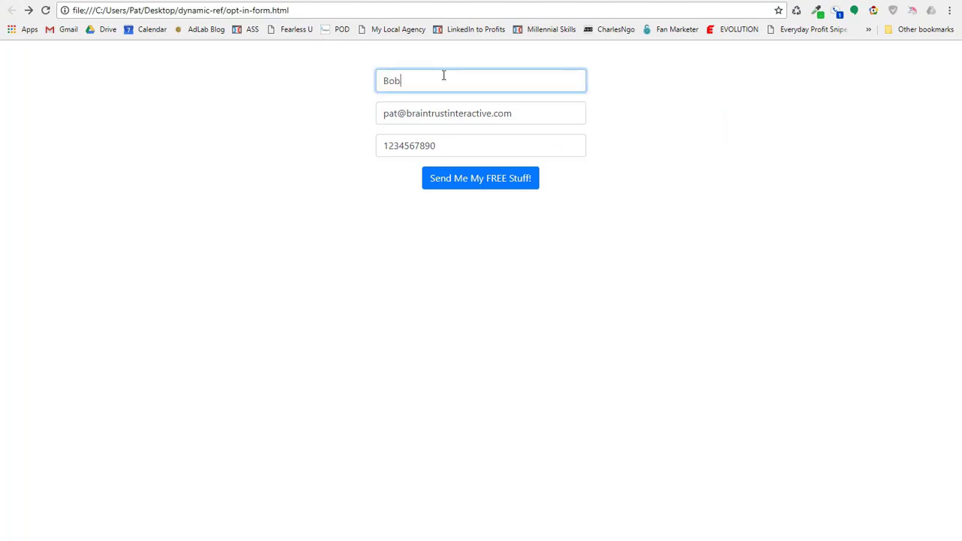
pyautogui.press('Tab')
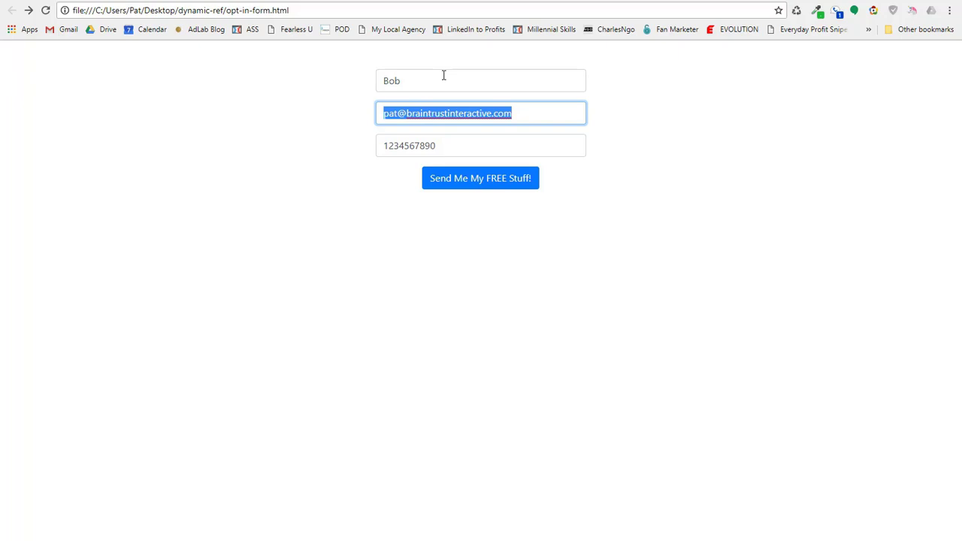
pyautogui.write('bob@bob.com')
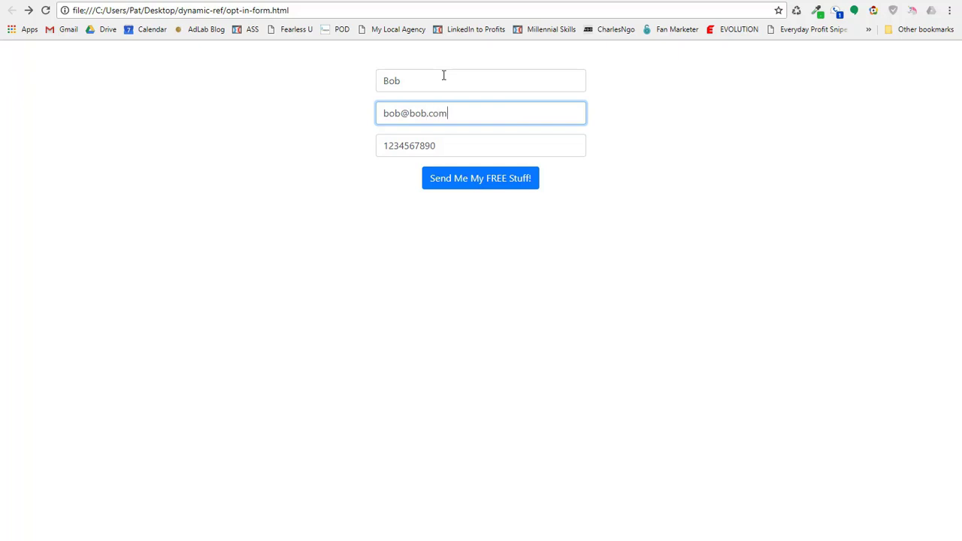
pyautogui.press('Tab')
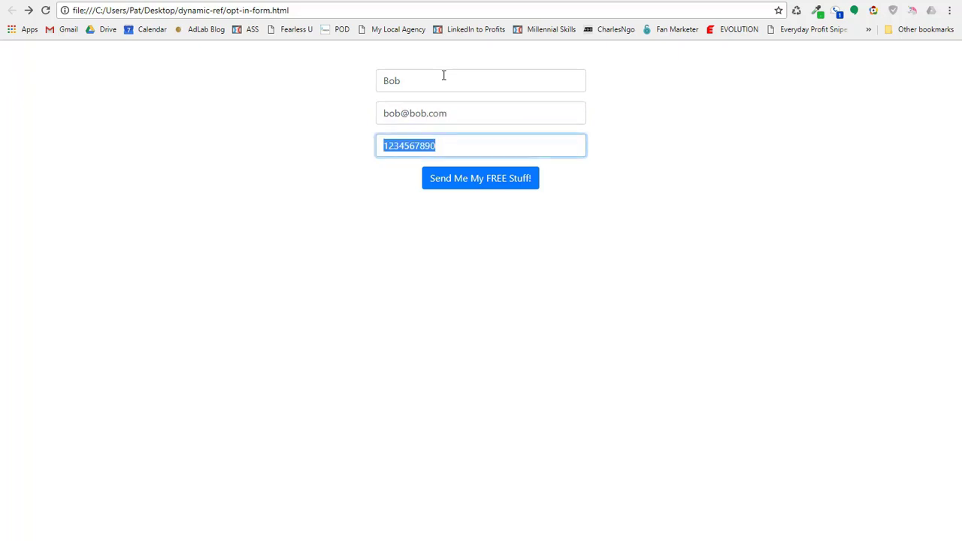
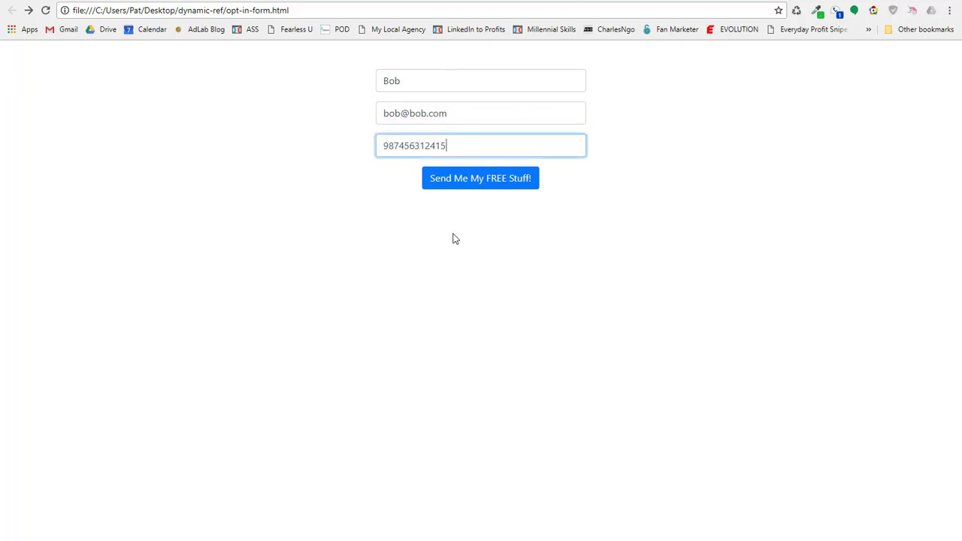
# Submit the form and highlight the thank-you page address's query parameters.
pyautogui.click(468, 184)
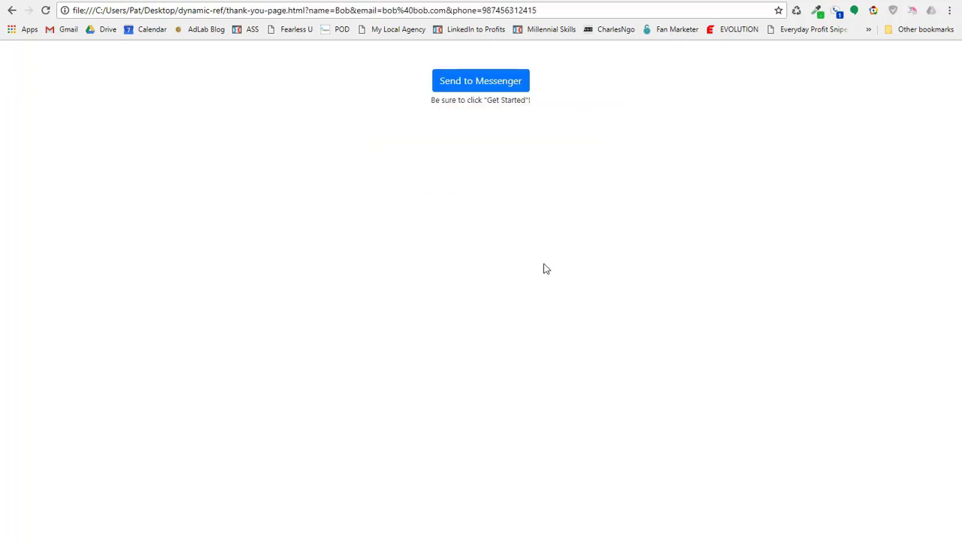
pyautogui.moveTo(164, 10); pyautogui.dragTo(579, 7)
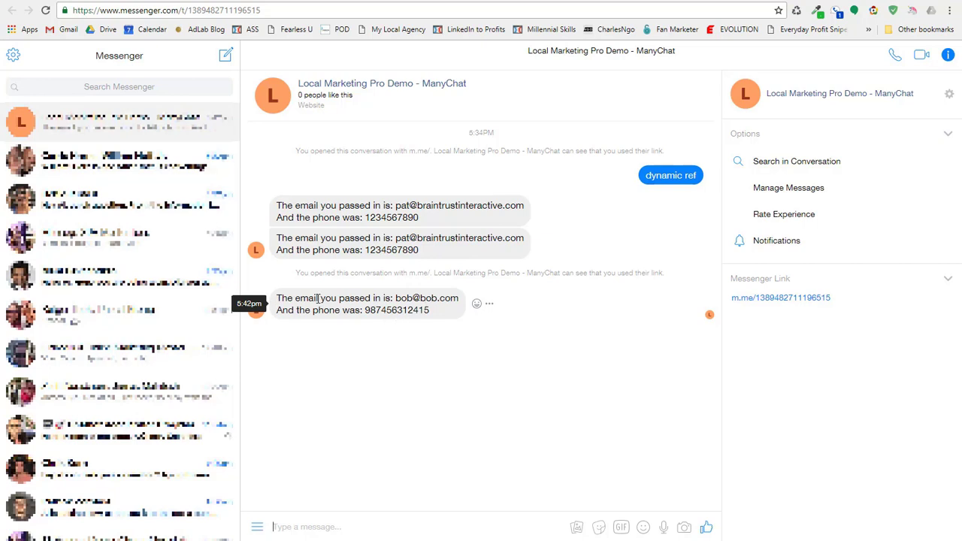
# Highlight the echoed email and phone in the bot's latest reply, then go to the instructions tab.
pyautogui.moveTo(319, 298); pyautogui.dragTo(460, 298)
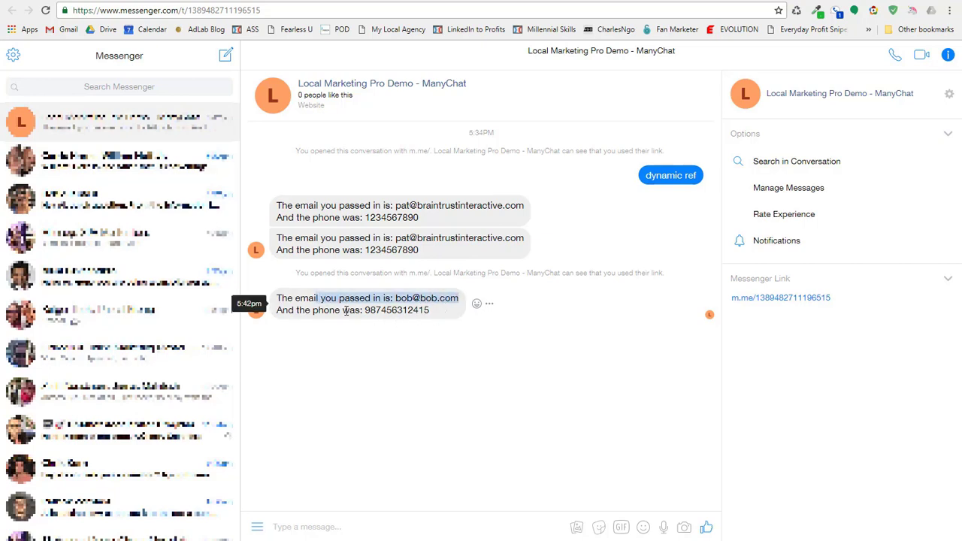
pyautogui.moveTo(366, 310); pyautogui.dragTo(430, 309)
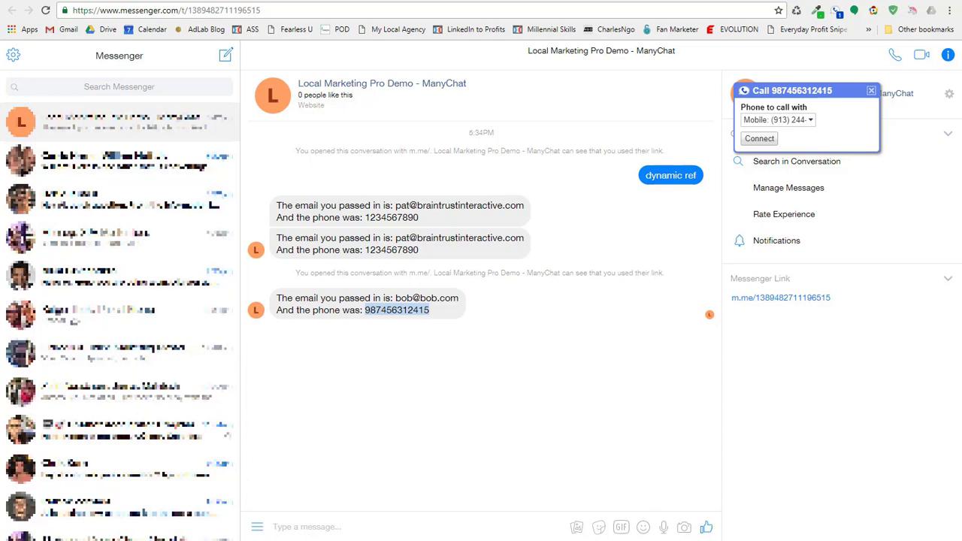
pyautogui.hotkey('ctrl', 'Tab')
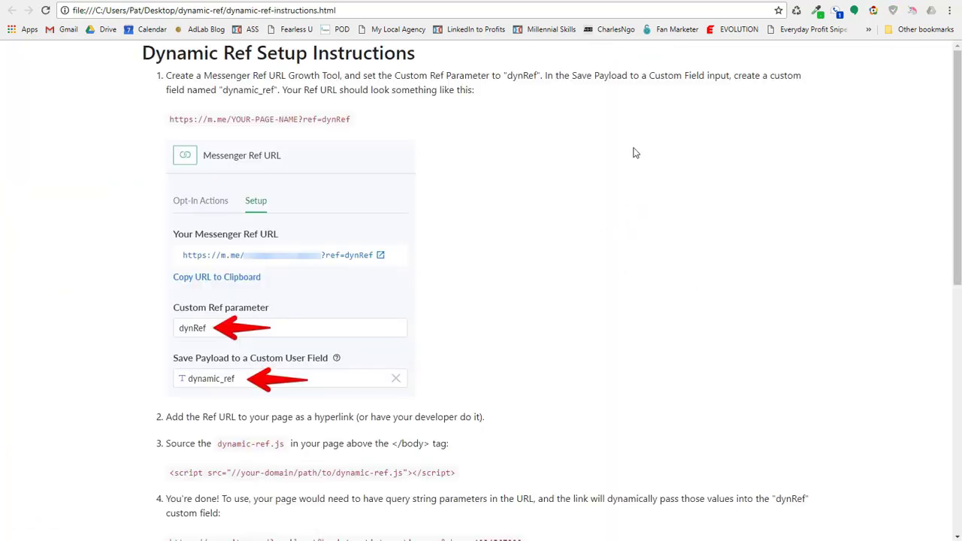
pyautogui.scroll(-1, 635, 160)
pyautogui.scroll(-6, 635, 160)
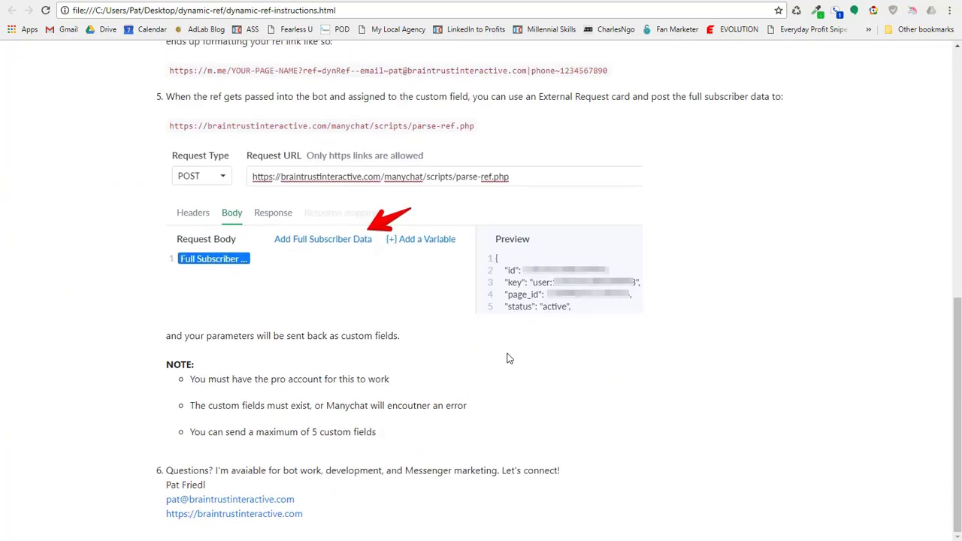
pyautogui.scroll(8, 455, 445)
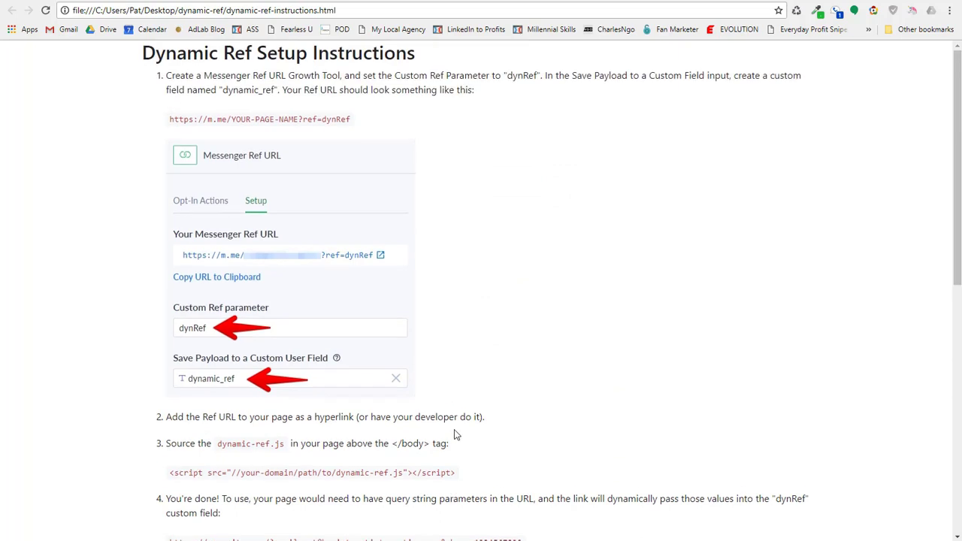
pyautogui.scroll(-2, 488, 272)
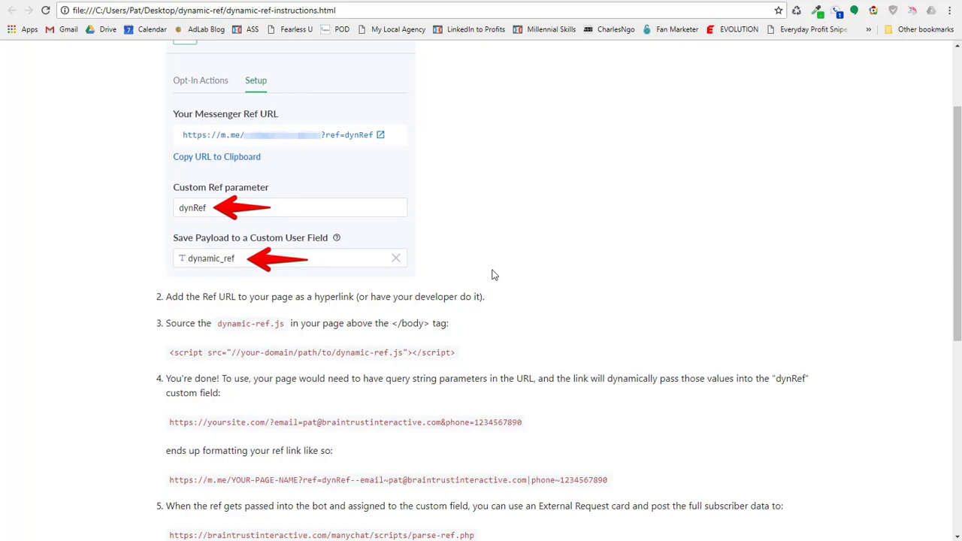
pyautogui.scroll(2, 494, 269)
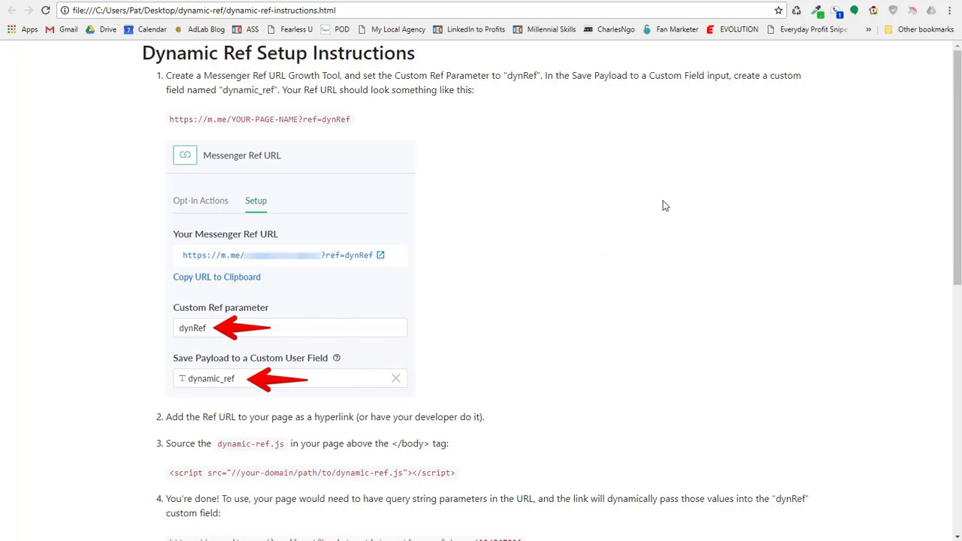
pyautogui.scroll(-8, 172, 386)
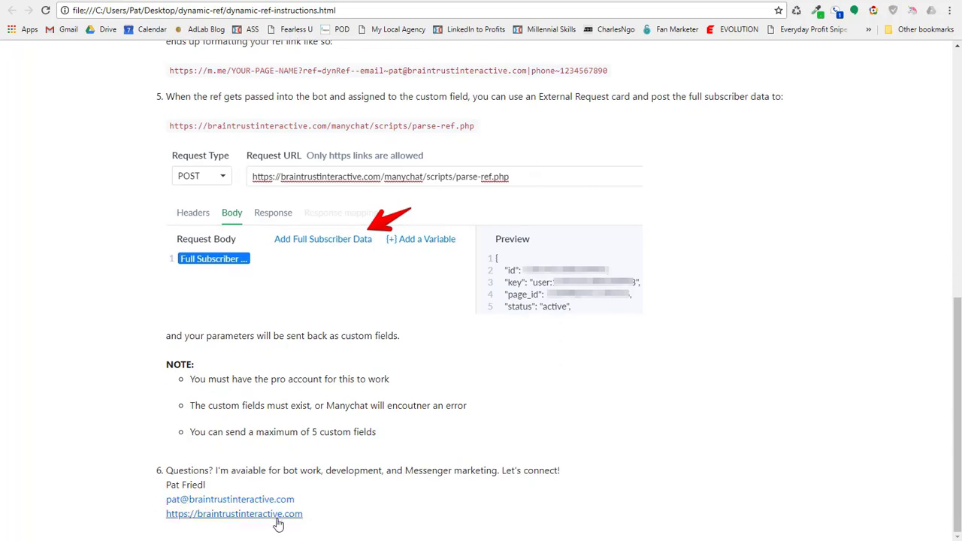
pyautogui.scroll(8, 317, 496)
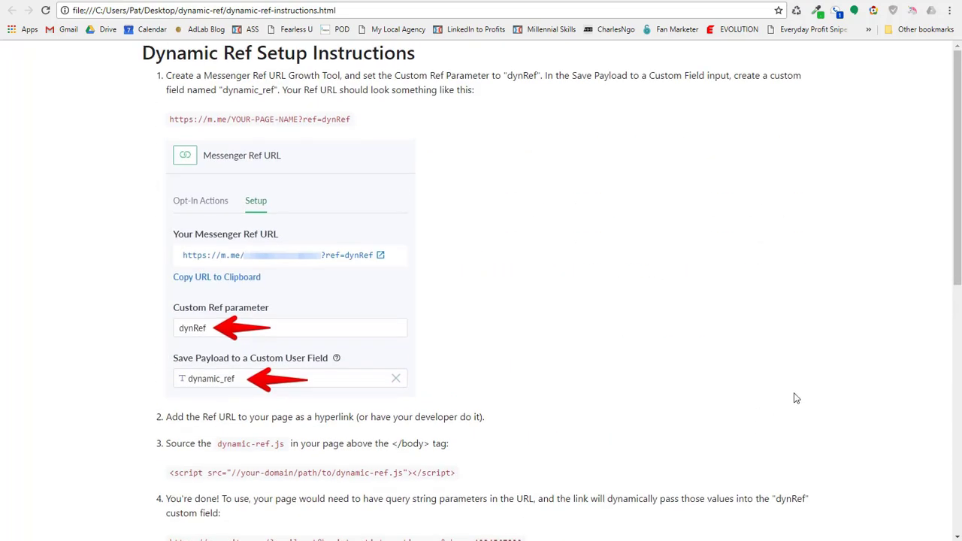